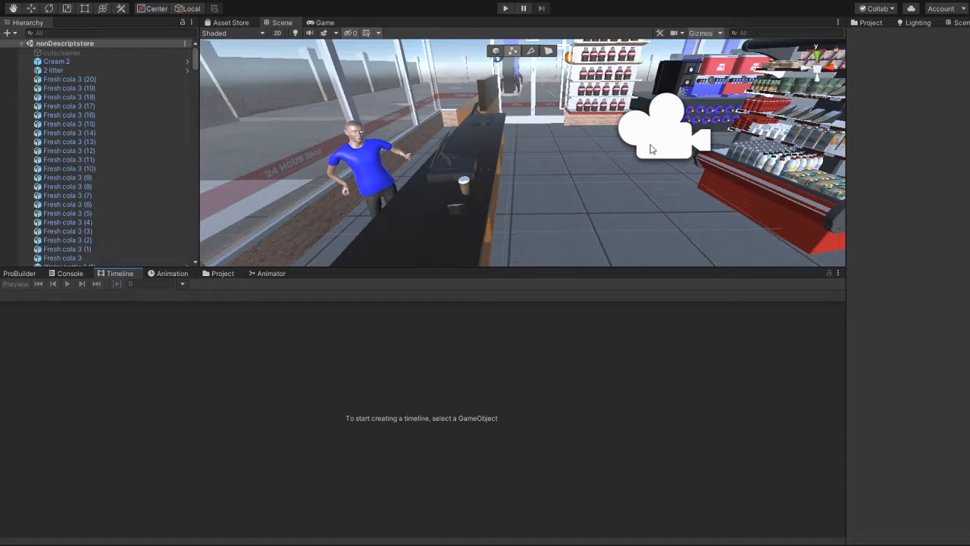
Inspect the gas station's exterior in the scene, including the blue canopy, fuel pumps, parking spaces and perimeter walls
key(w)
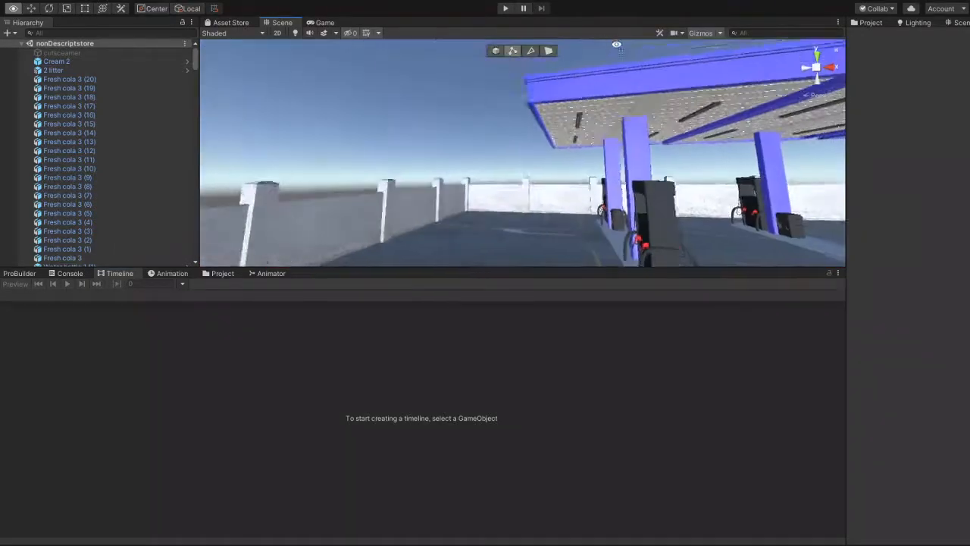
key(s)
key(w)
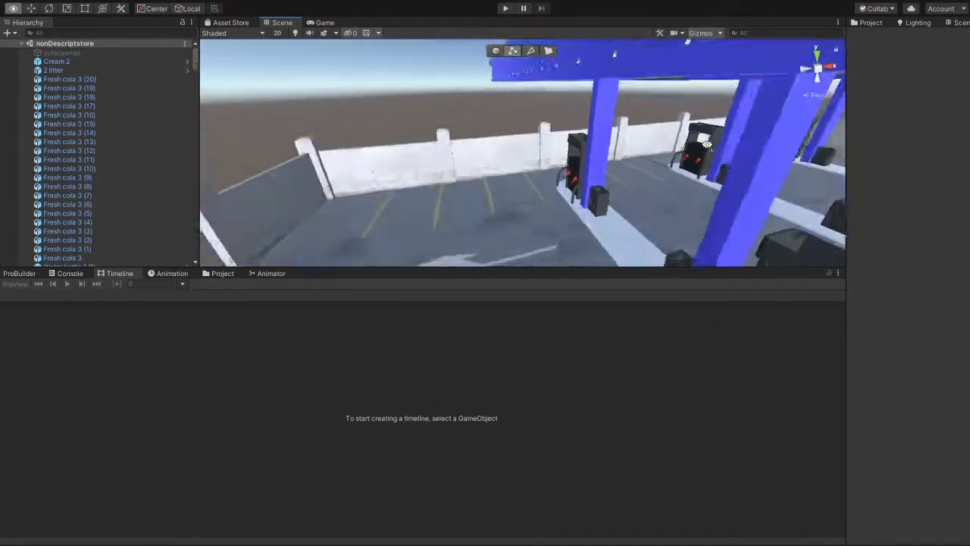
key(s)
right_drag(667, 135, 589, 461)
key(w)
key(s)
key(w)
key(s)
key(w)
right_drag(557, 154, 711, 199)
key(d)
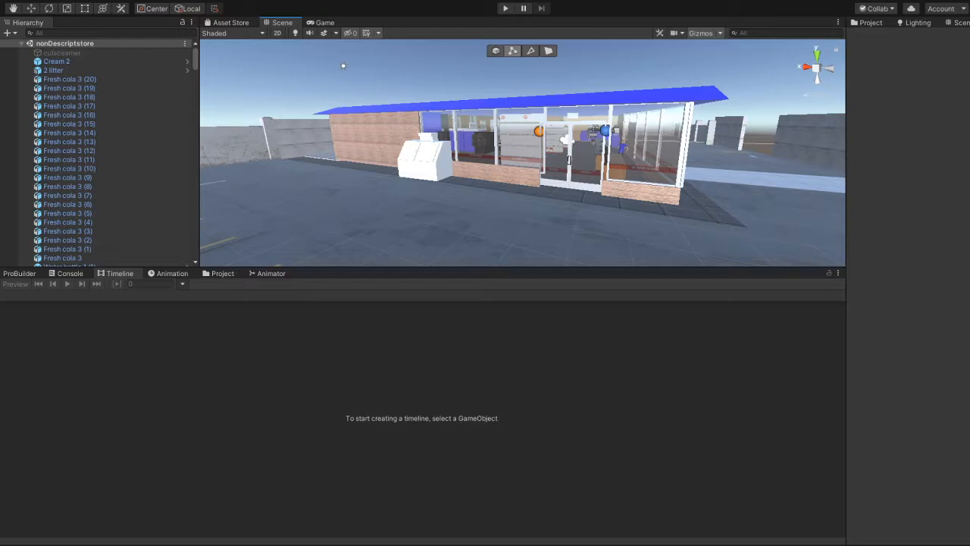
Examine the store's front, interior aisles and stocked shelves, and its position beside the pump canopy
right_drag(560, 107, 3, 86)
right_drag(678, 140, 963, 149)
right_drag(728, 149, 452, 182)
right_drag(693, 70, 410, 147)
key(w)
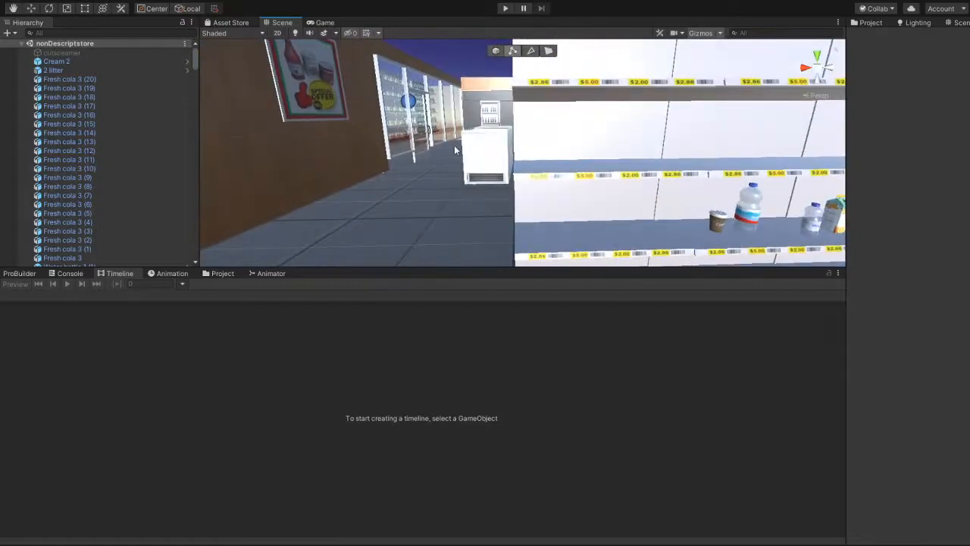
right_drag(460, 169, 265, 148)
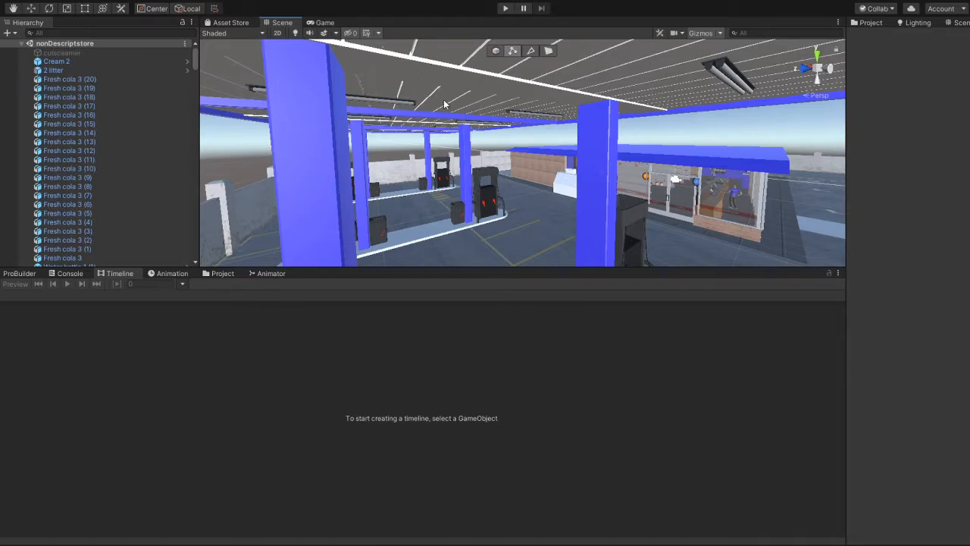
right_drag(557, 210, 219, 284)
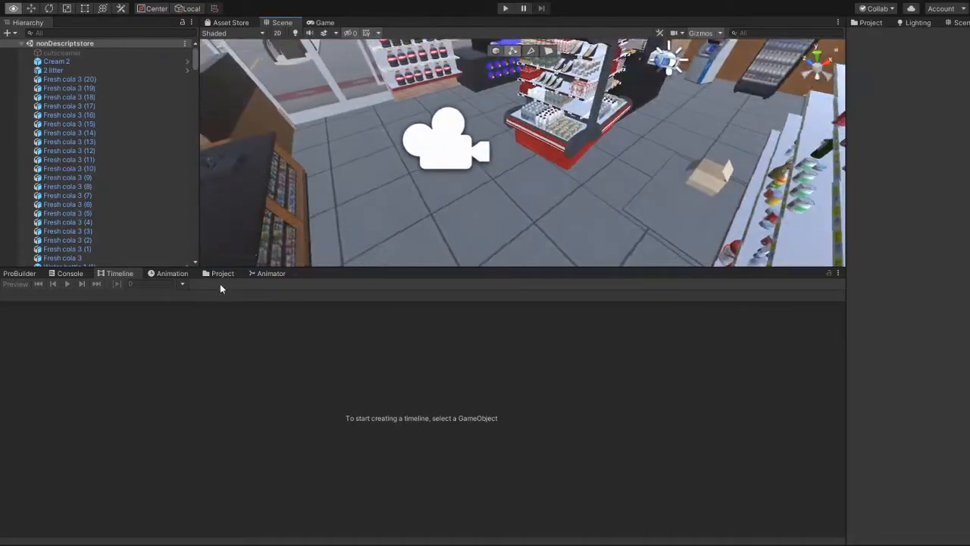
Run the game, walk past the shelves, coffee stand and checkout counter, and stop play mode
click(503, 9)
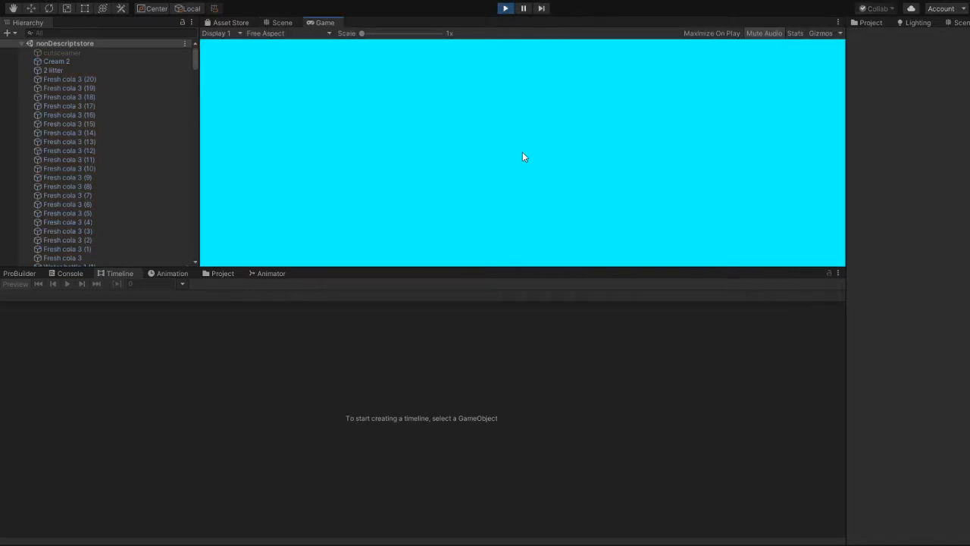
key(w)
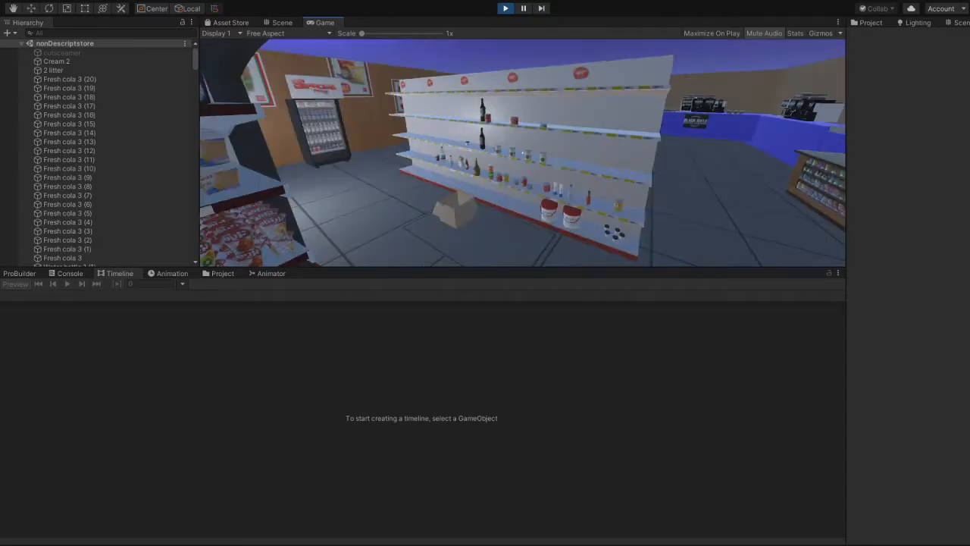
key(w)
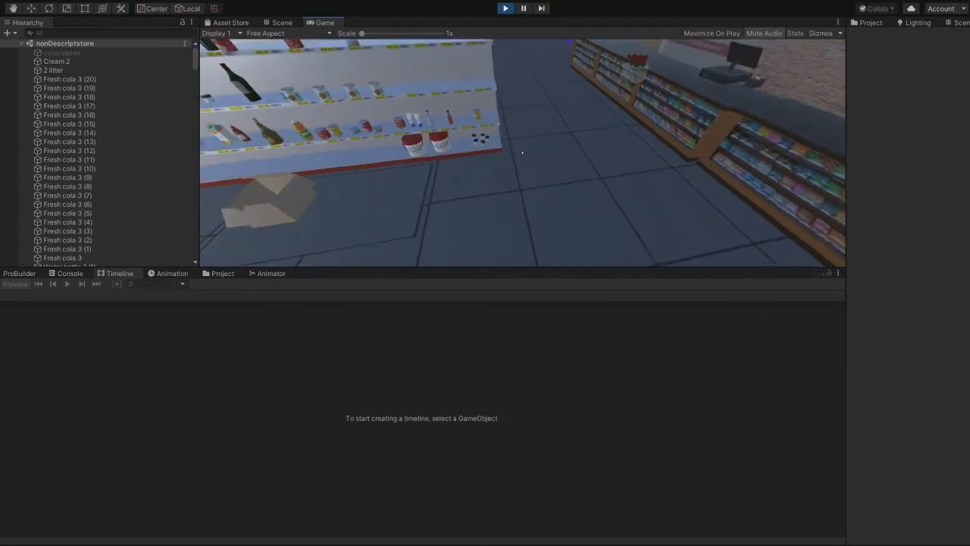
key(w)
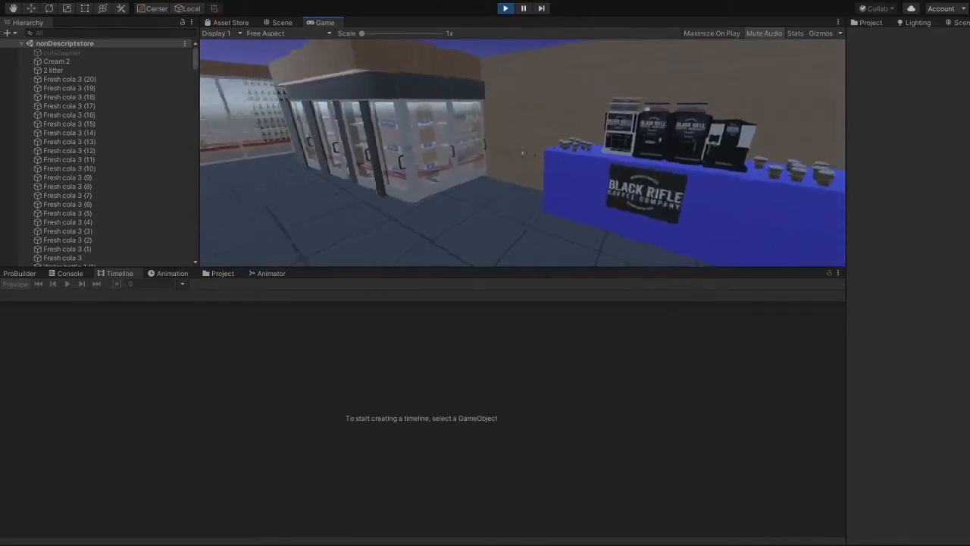
key(a)
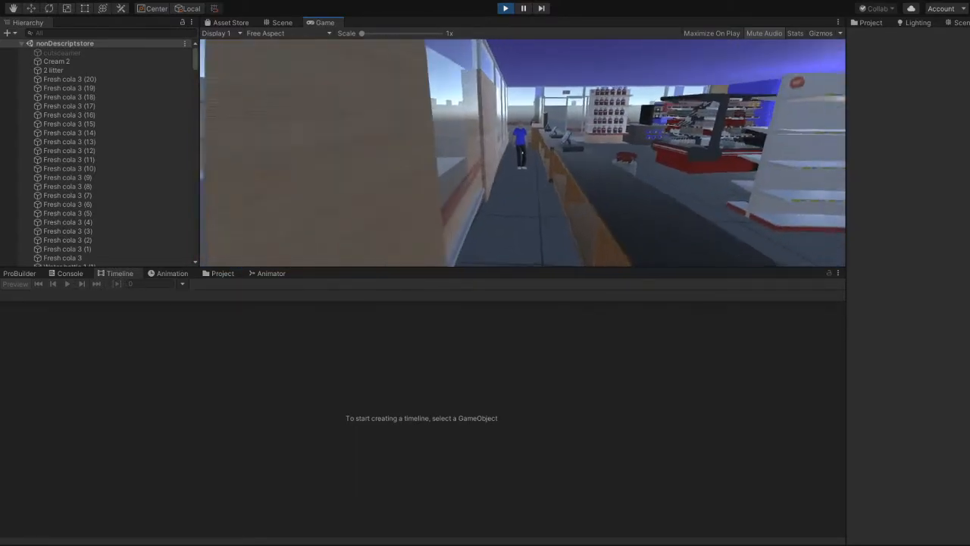
key(w)
key(s)
key(d)
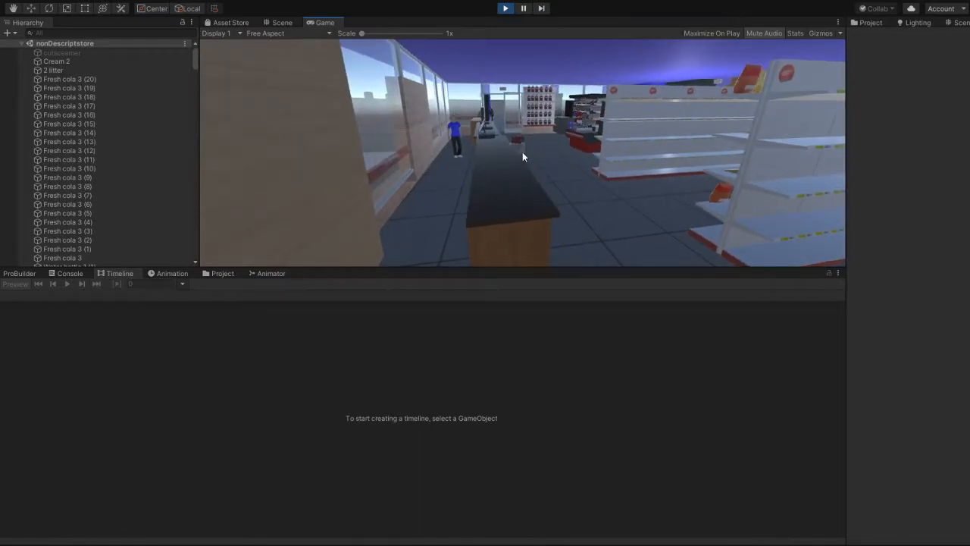
click(506, 9)
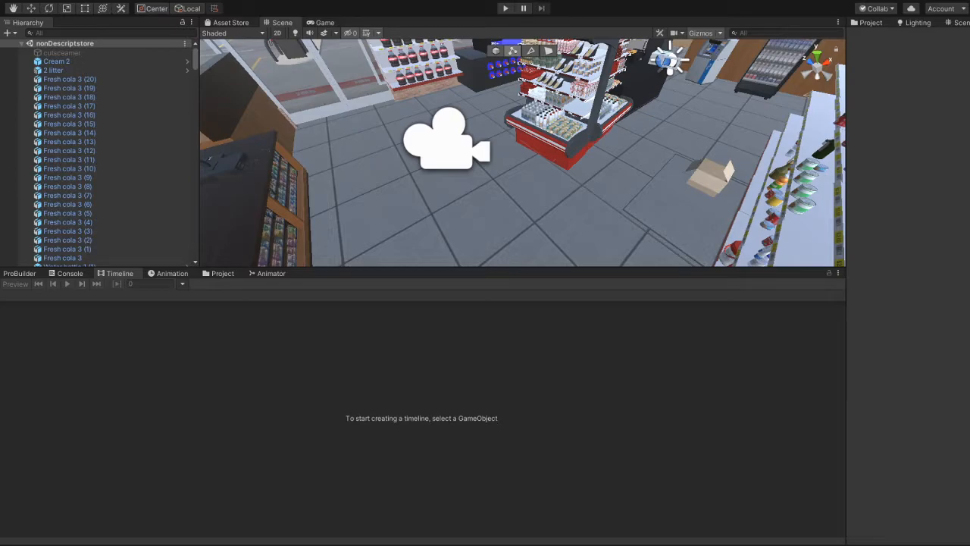
Inspect the parking lot, pump islands and glass store entrance from above
right_drag(709, 152, 212, 2)
key(w)
key(s)
right_drag(147, 23, 945, 139)
key(w)
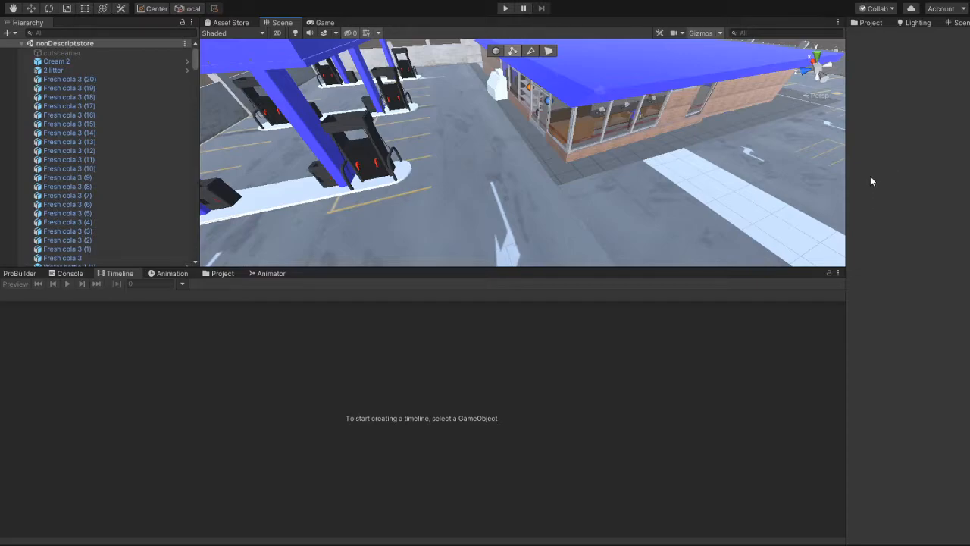
right_drag(814, 118, 866, 98)
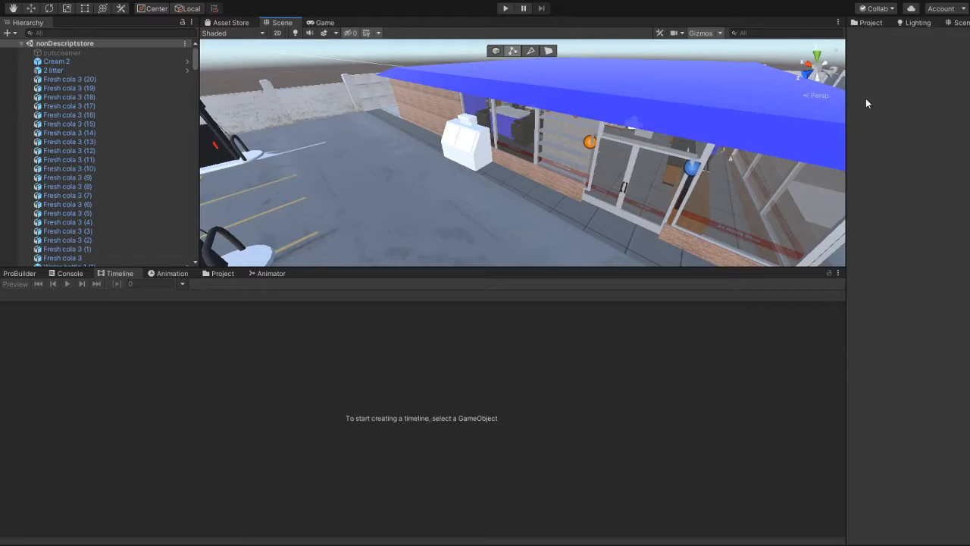
right_drag(731, 134, 680, 190)
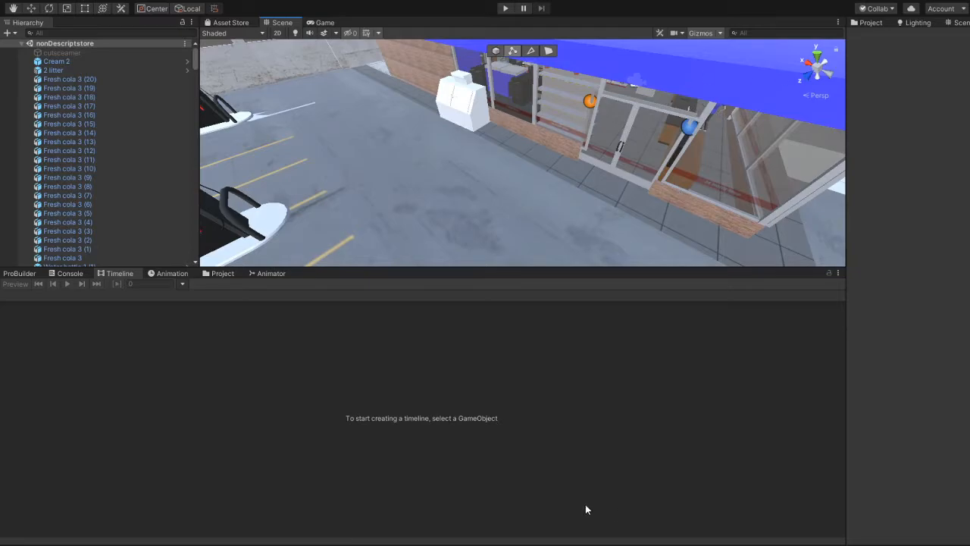
Examine the Black Rifle Coffee stand with its customer and the Fresh Cola drink dispensers inside the store
right_drag(539, 159, 235, 172)
right_drag(602, 156, 451, 155)
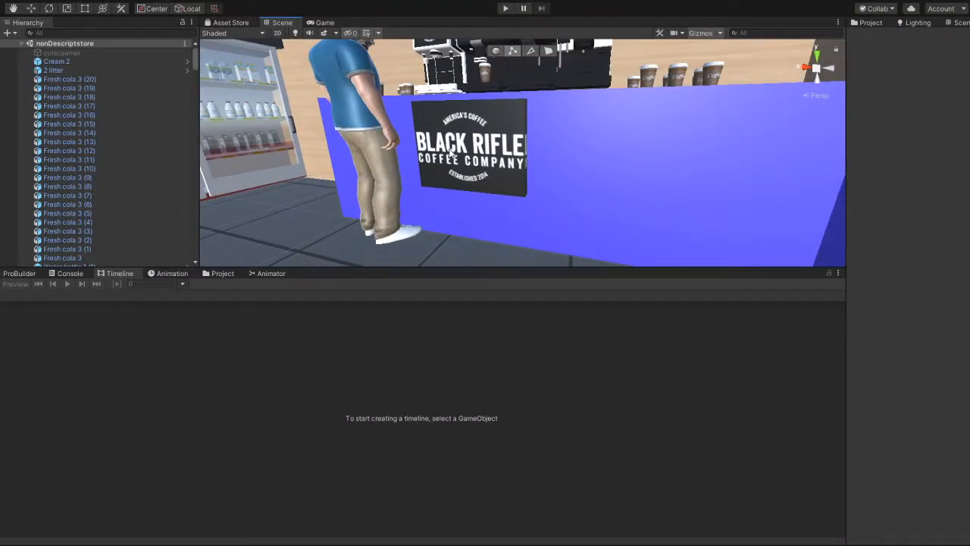
right_drag(655, 120, 134, 190)
key(w)
key(s)
key(a)
key(w)
key(s)
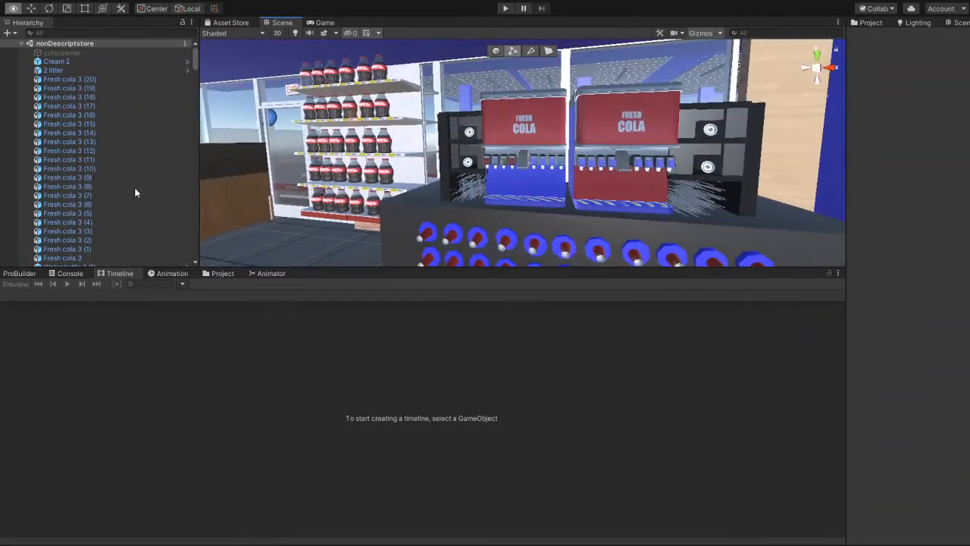
Inspect the Fresh Cola bottles and price labels on the shelf near the entrance up close
right_drag(409, 160, 385, 211)
key(w)
key(s)
key(w)
key(s)
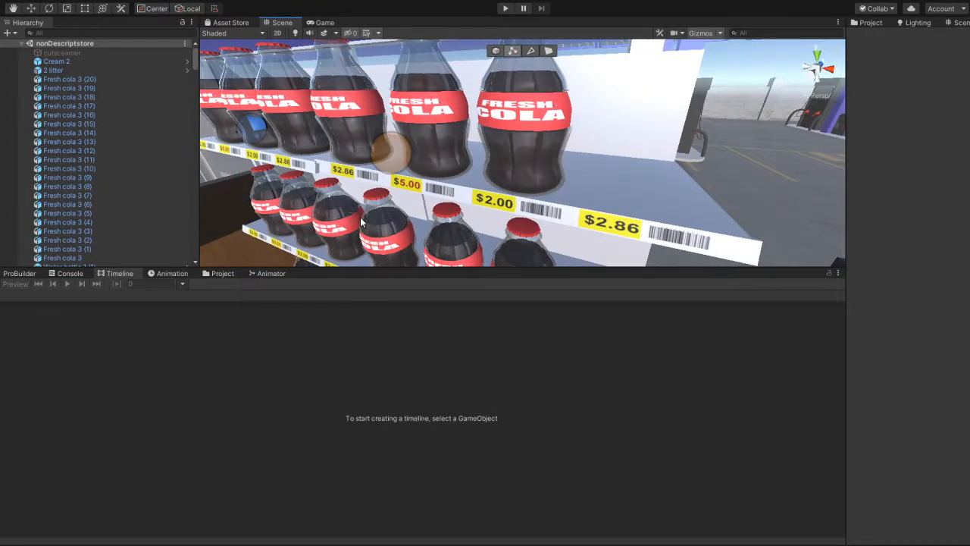
right_drag(373, 221, 50, 177)
Open the timeline of the directorMrSony Scene object and frame the cashier at the checkout counter
scroll(45, 186, down, 5)
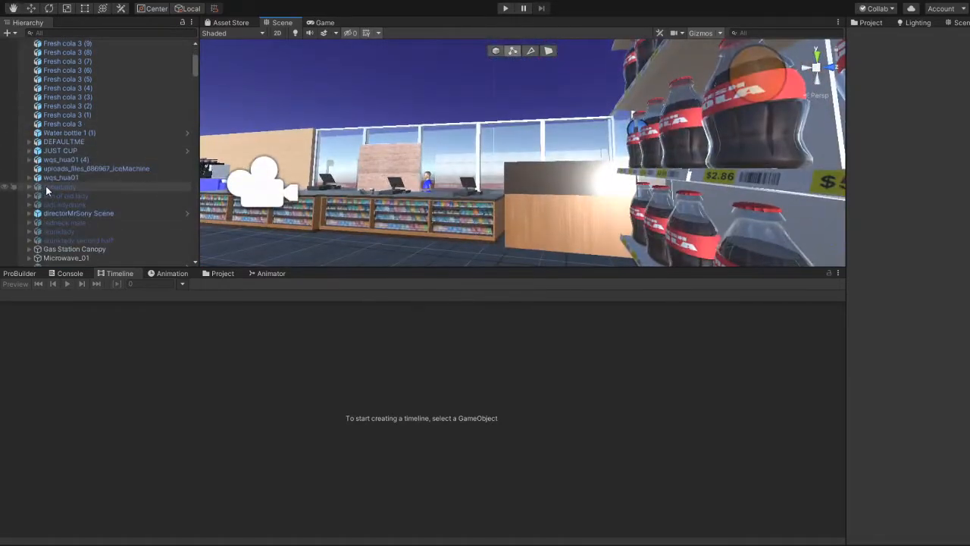
click(87, 216)
right_drag(514, 234, 729, 296)
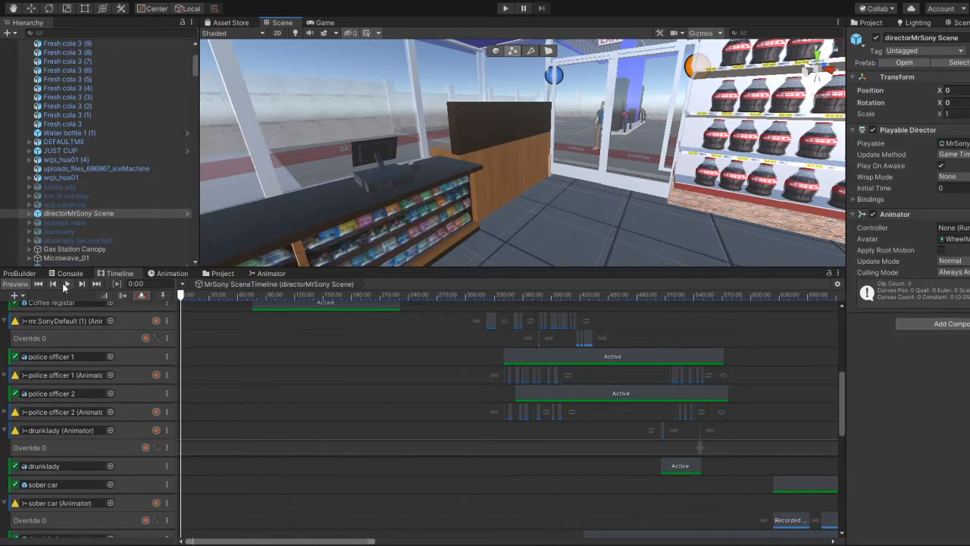
right_drag(457, 225, 167, 216)
key(w)
key(w)
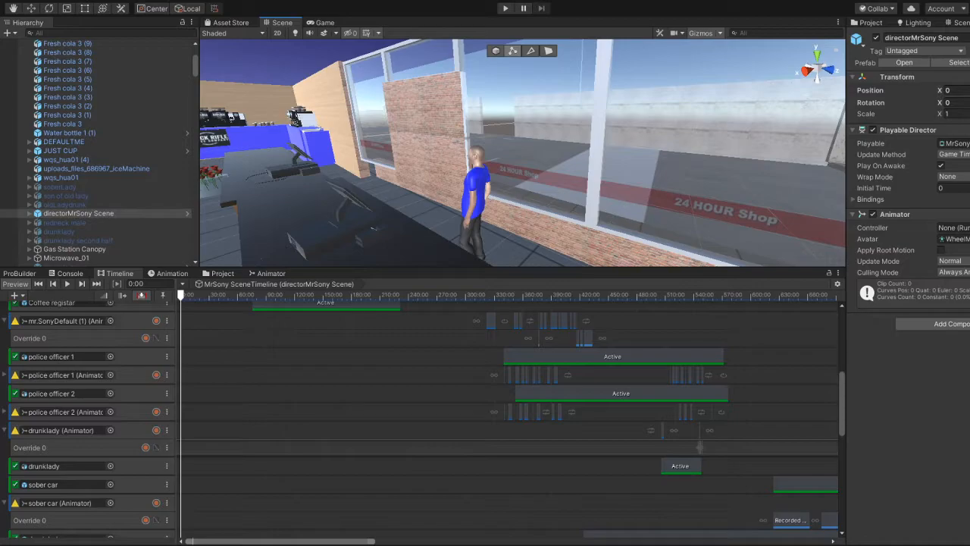
right_drag(708, 192, 805, 193)
right_drag(712, 205, 707, 205)
key(d)
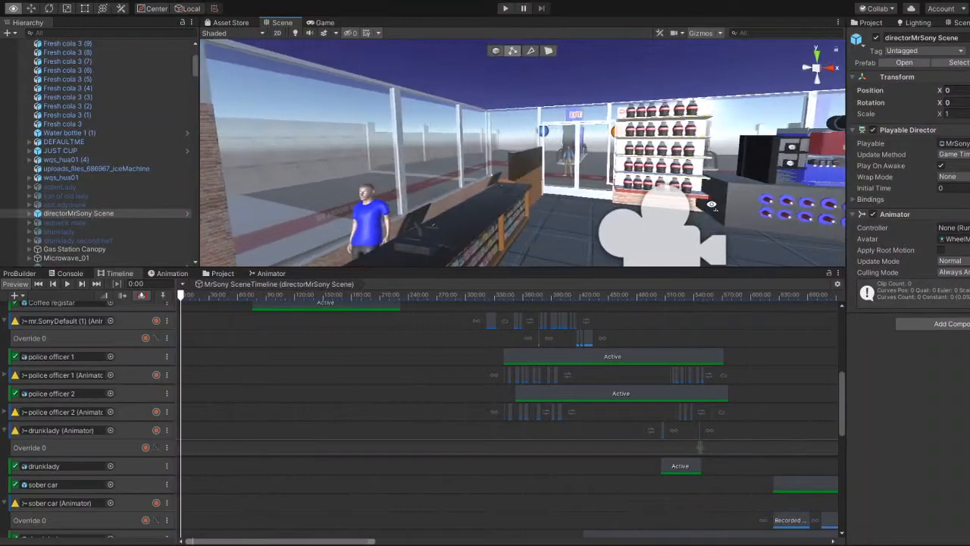
Play the timeline from the start, following the customer from the coffee stand to the register, and pause and resume it there
click(62, 283)
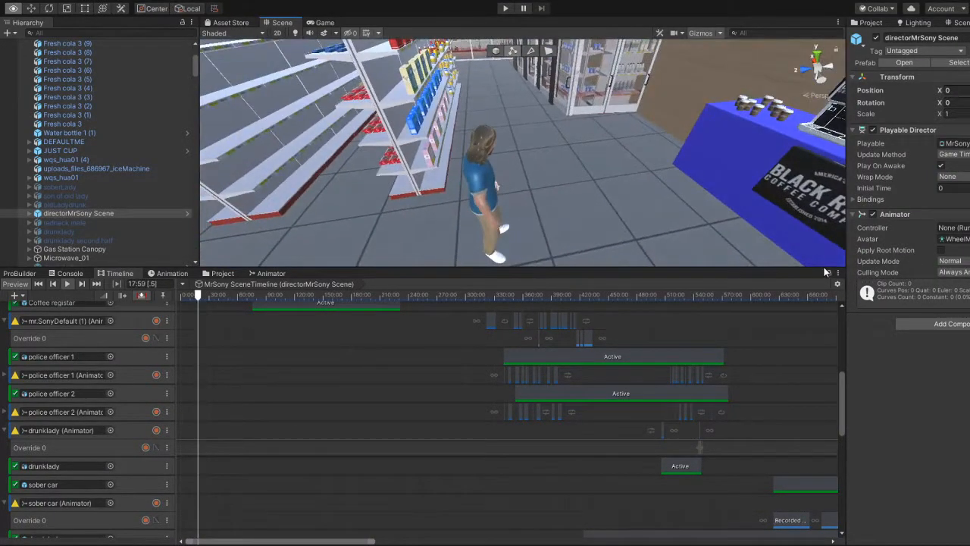
right_drag(711, 209, 749, 174)
key(w)
key(s)
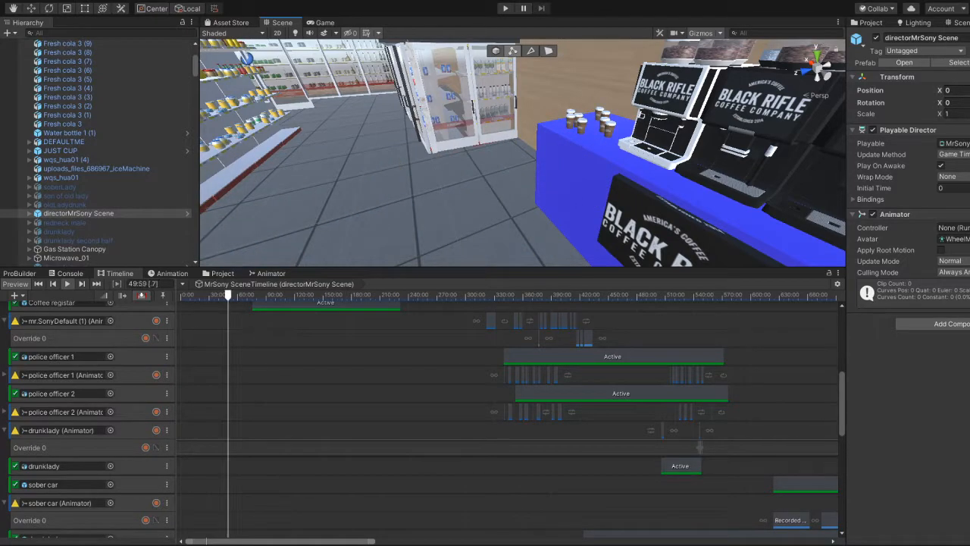
right_drag(480, 145, 205, 48)
key(w)
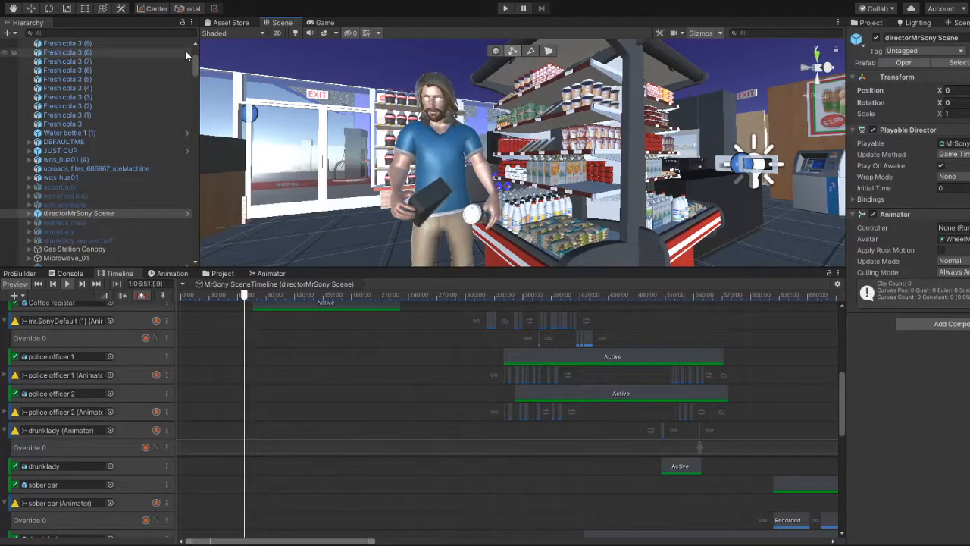
right_drag(461, 152, 367, 191)
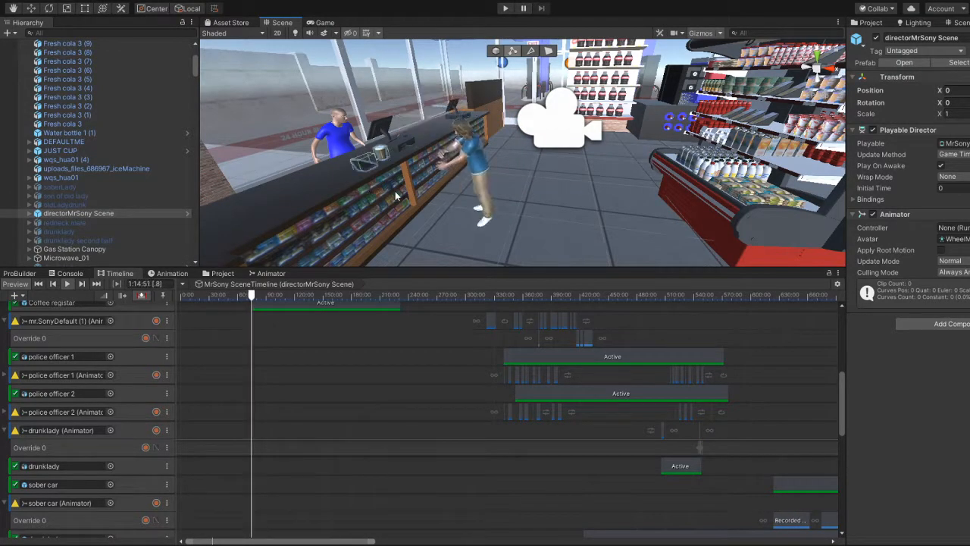
click(68, 290)
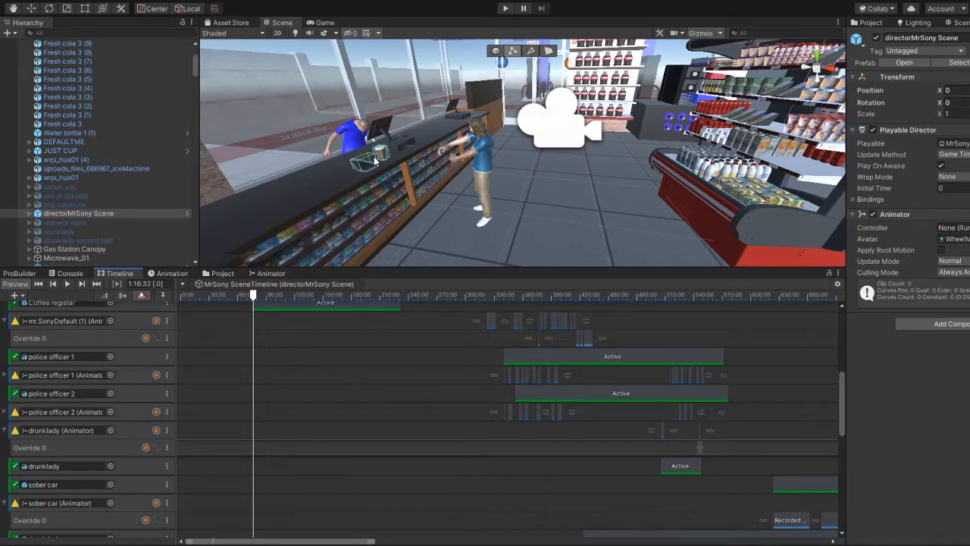
click(68, 284)
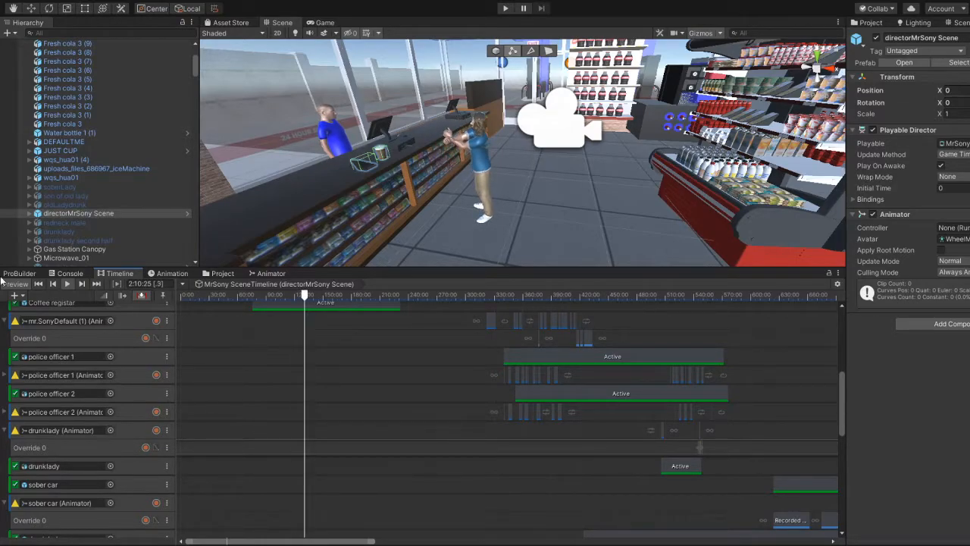
Scrub the timeline to about 3:53 and on to 4:07, following the customer as he leaves the counter
drag(307, 295, 403, 301)
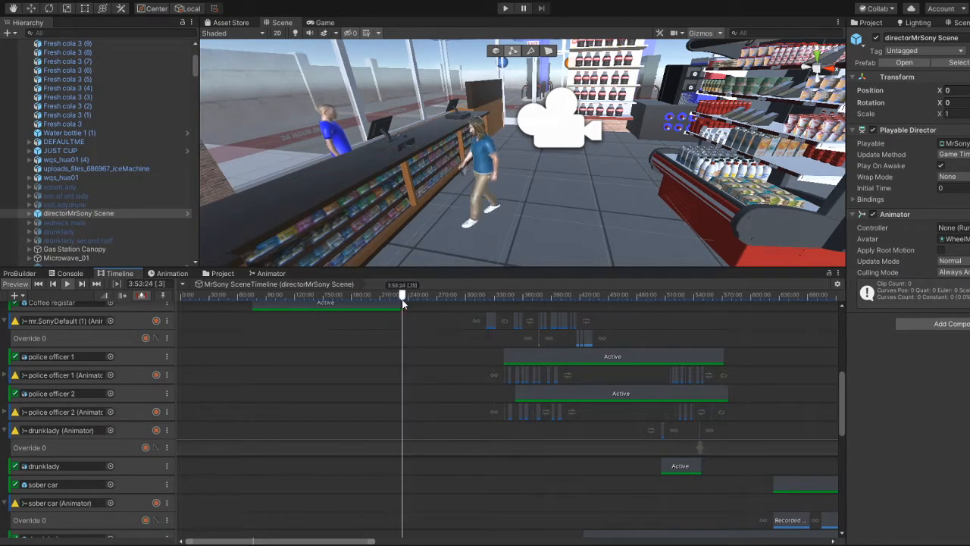
right_drag(448, 182, 503, 201)
drag(404, 295, 415, 294)
right_drag(417, 246, 419, 220)
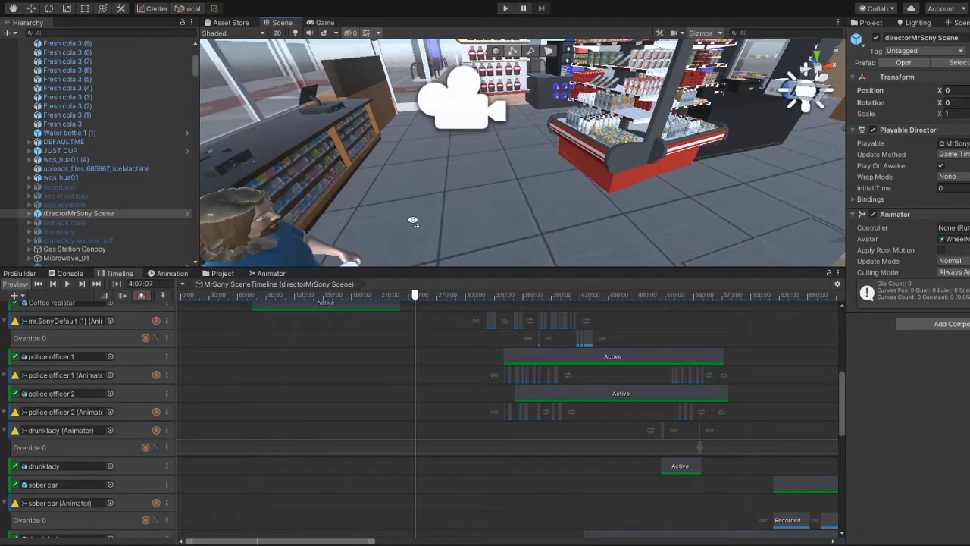
Continue the timeline preview at the open microwave, with scene lighting enabled and gizmos hidden
click(67, 285)
right_drag(426, 160, 288, 68)
click(294, 33)
right_drag(503, 123, 500, 168)
click(706, 34)
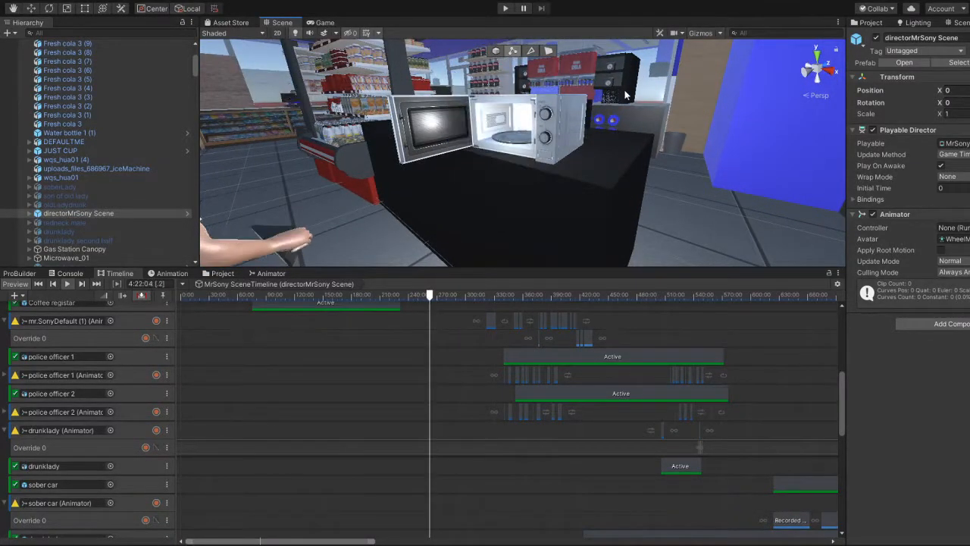
Advance the timeline past the microwave shot and follow the customer to the cola shelf near the entrance
right_drag(528, 212, 500, 223)
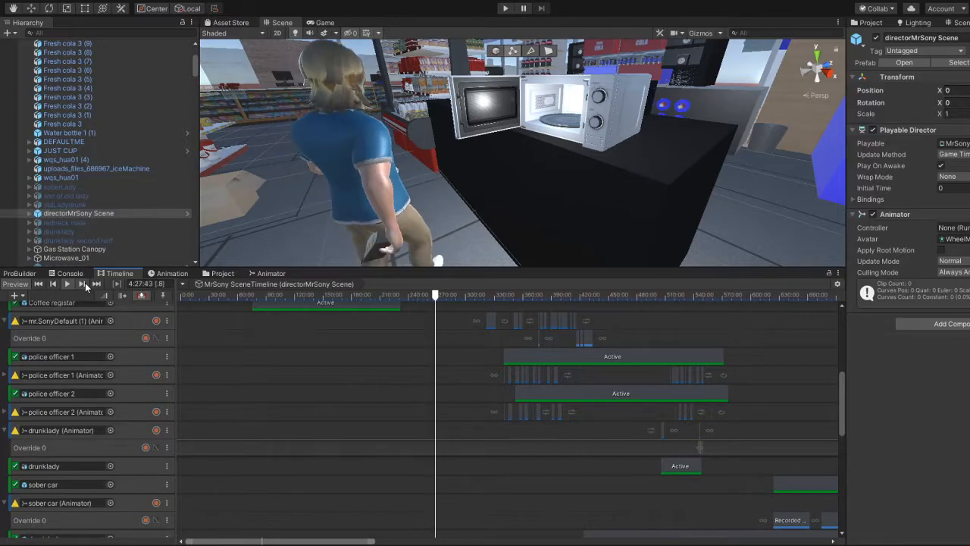
drag(437, 295, 446, 296)
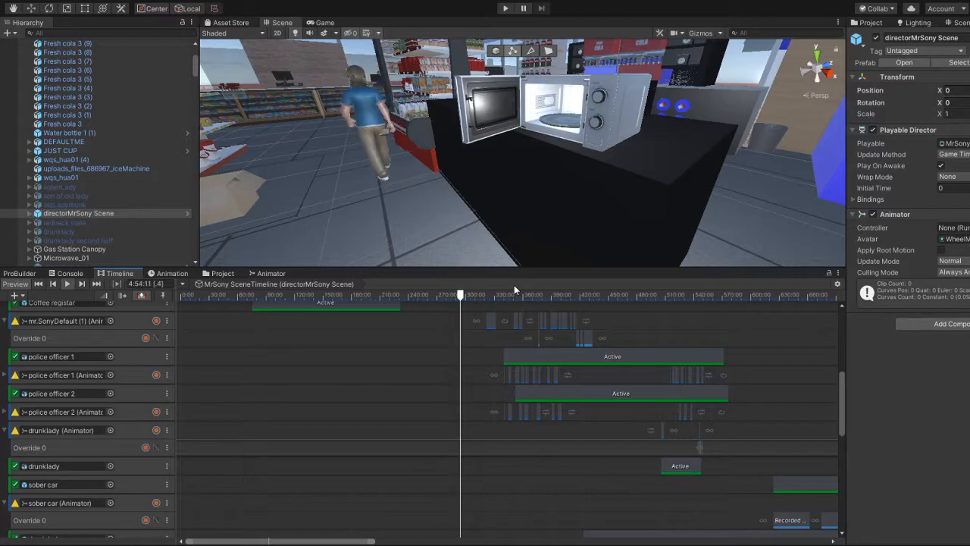
right_drag(397, 238, 615, 215)
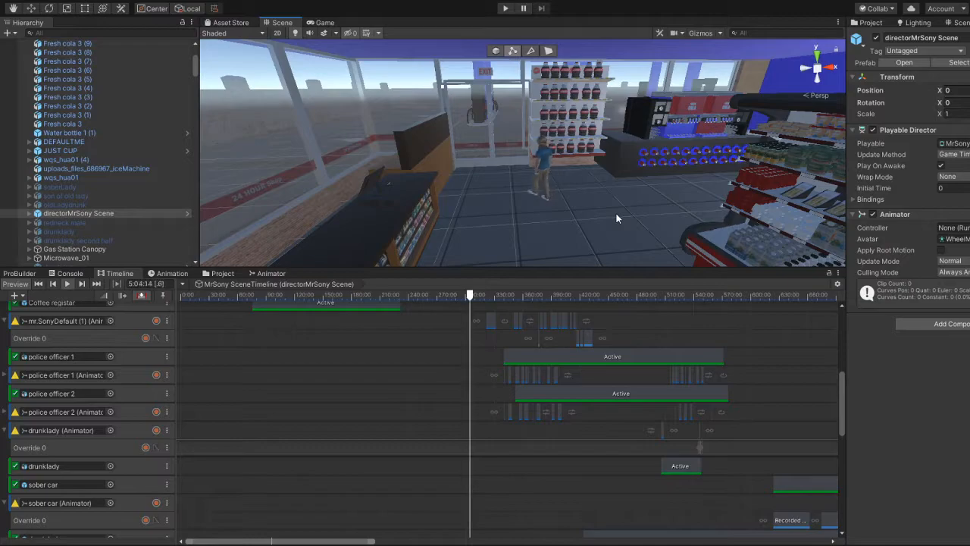
Continue the timeline preview to about 5:30, following the man from the cola shelf out to where he sits against the brick wall
right_drag(561, 156, 550, 144)
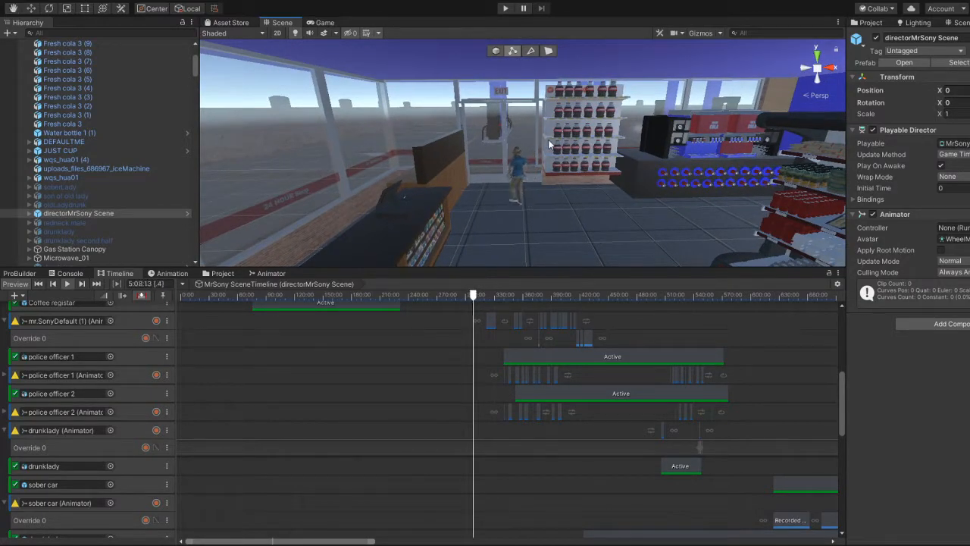
right_drag(559, 141, 533, 180)
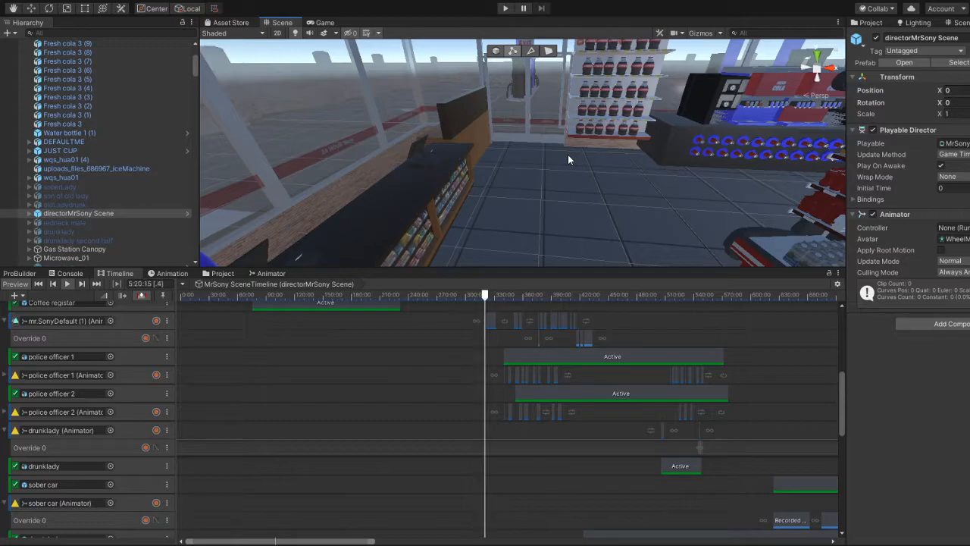
right_drag(558, 152, 879, 115)
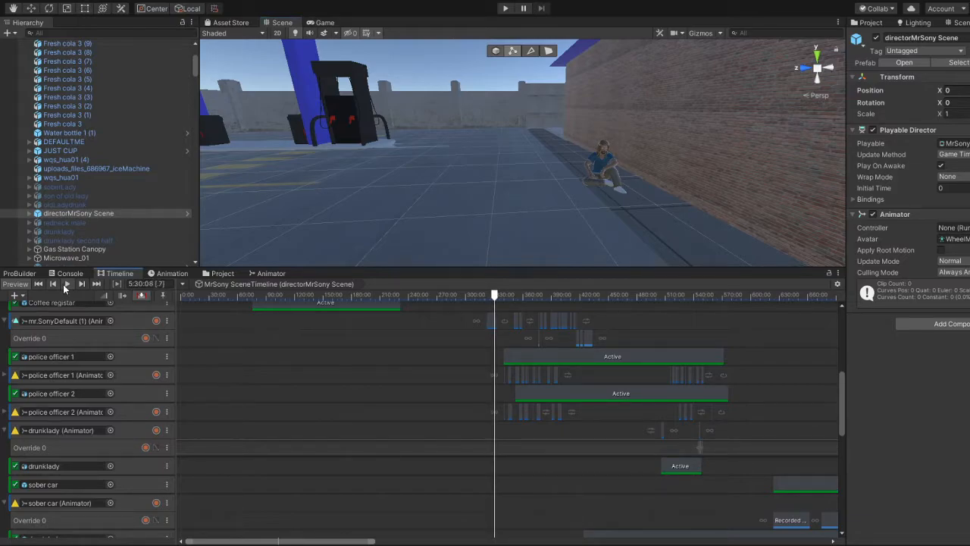
right_drag(591, 120, 585, 128)
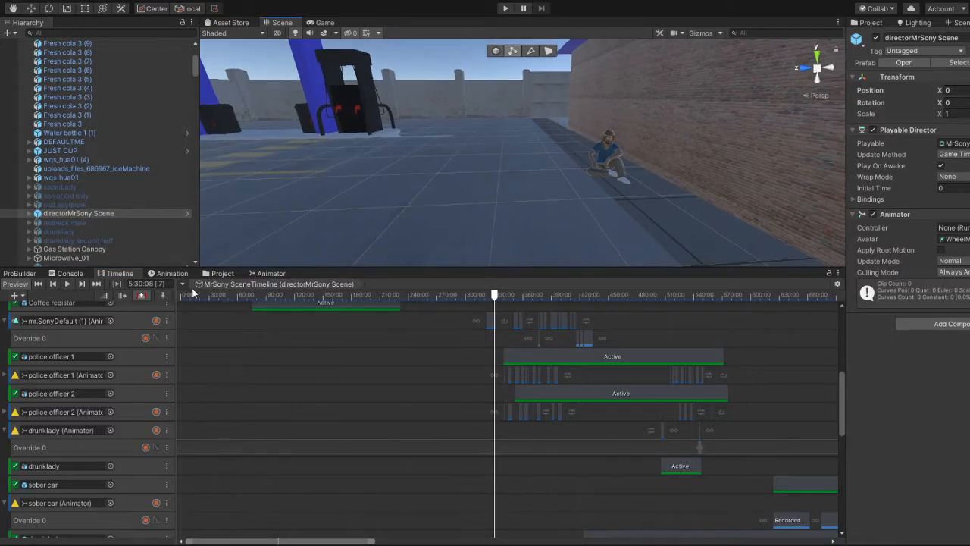
mouse_move(572, 160)
right_down()
mouse_move(682, 163)
mouse_move(581, 167)
right_up()
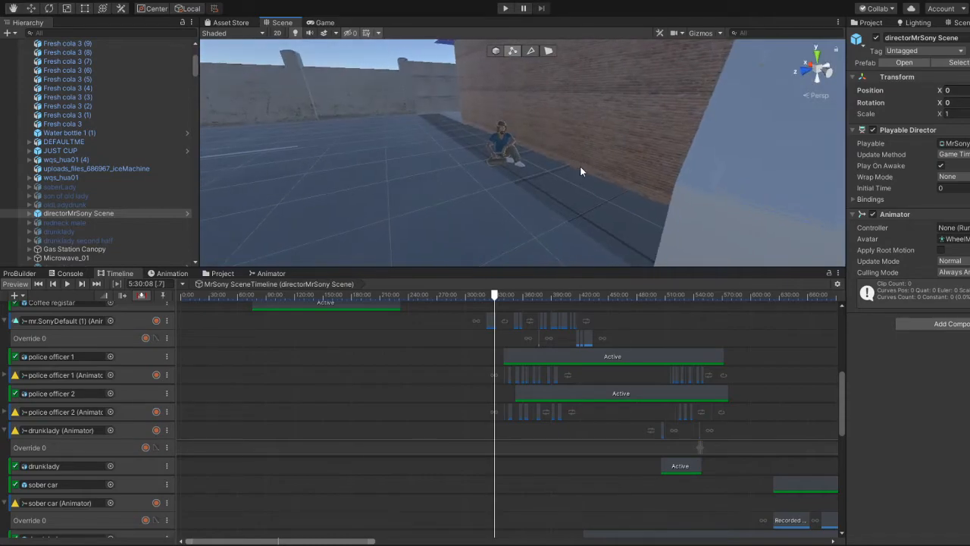
Select the seated man's Body mesh and look through the parts of mr.SonyDefault (1)
click(509, 151)
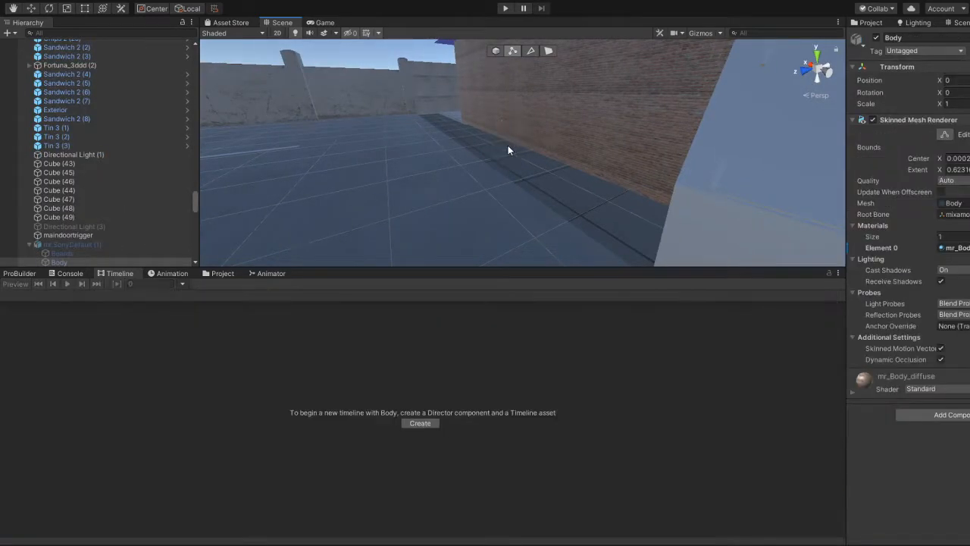
scroll(144, 184, up, 6)
scroll(150, 178, down, 9)
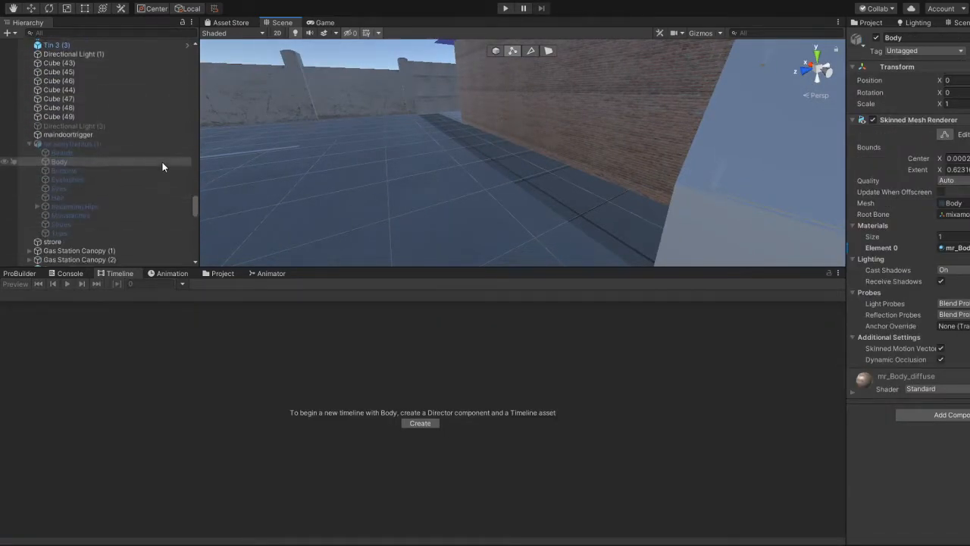
scroll(167, 161, down, 5)
Reselect directorMrSony Scene and play its timeline, following the police officers as they approach the man by the brick wall
scroll(74, 86, up, 5)
scroll(73, 80, up, 10)
scroll(87, 89, up, 12)
scroll(105, 98, up, 15)
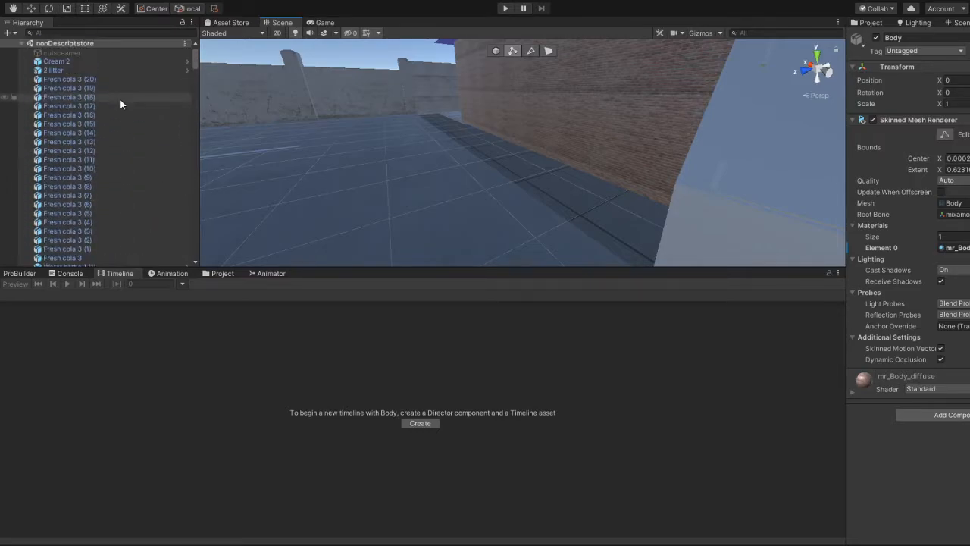
scroll(87, 69, down, 4)
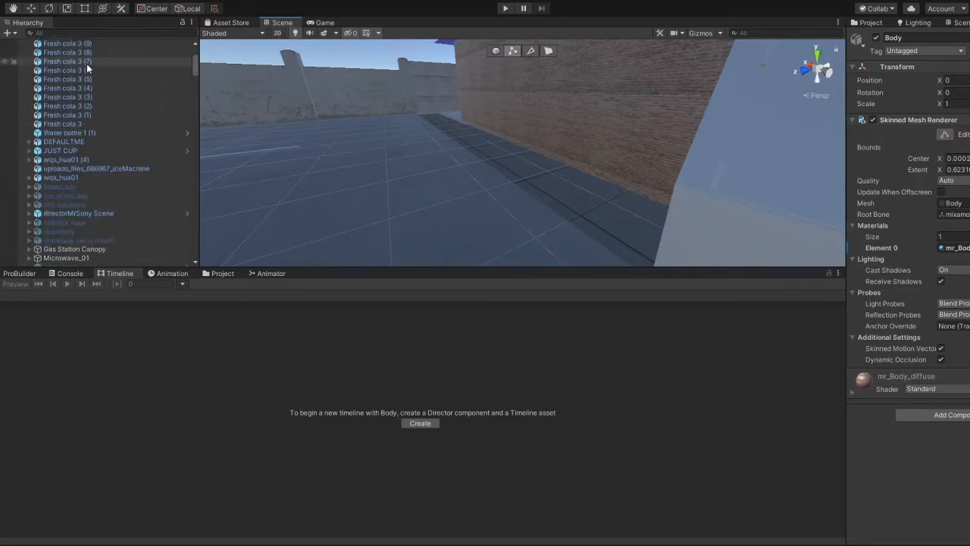
scroll(91, 66, down, 4)
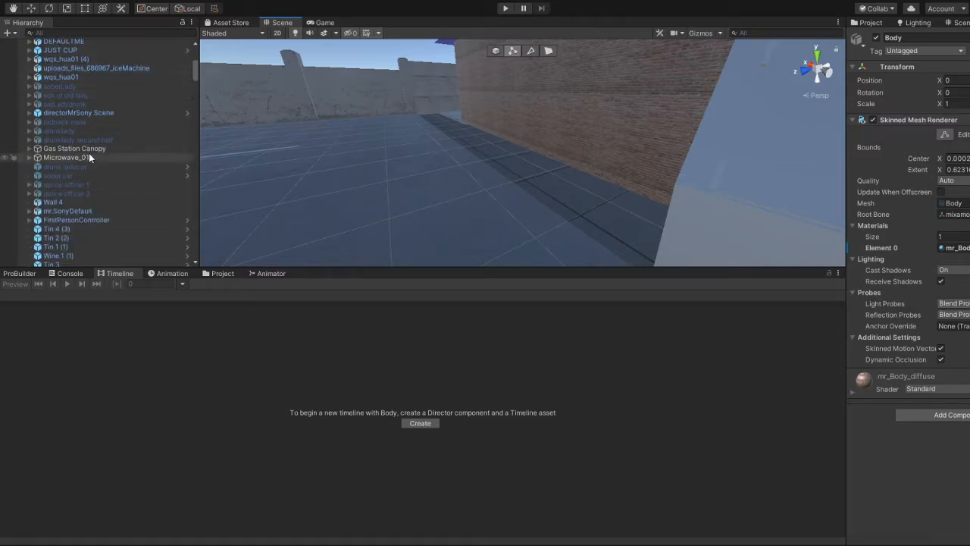
click(93, 114)
click(69, 283)
right_drag(633, 134, 470, 141)
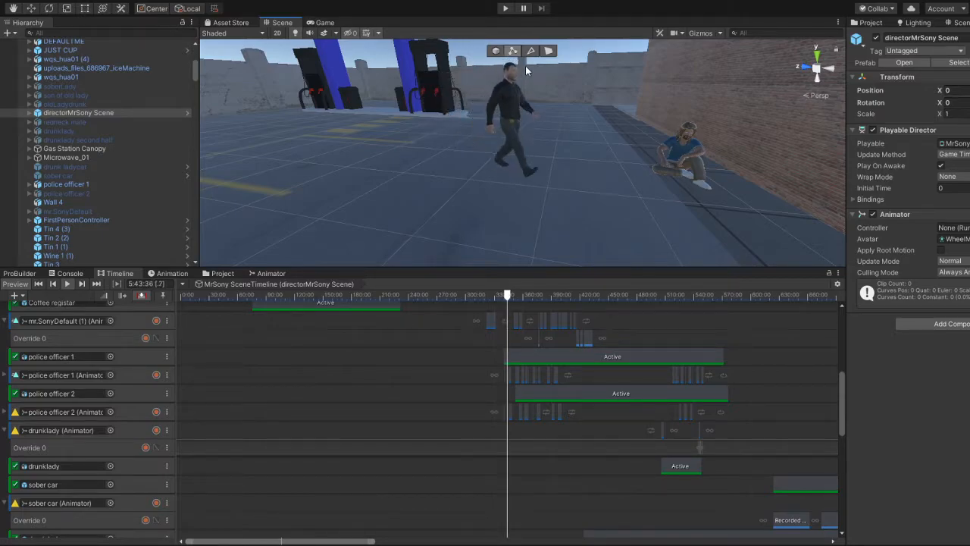
mouse_move(593, 149)
right_down()
mouse_move(558, 119)
mouse_move(509, 128)
mouse_move(516, 205)
mouse_move(529, 212)
mouse_move(588, 175)
mouse_move(530, 151)
mouse_move(584, 147)
right_up()
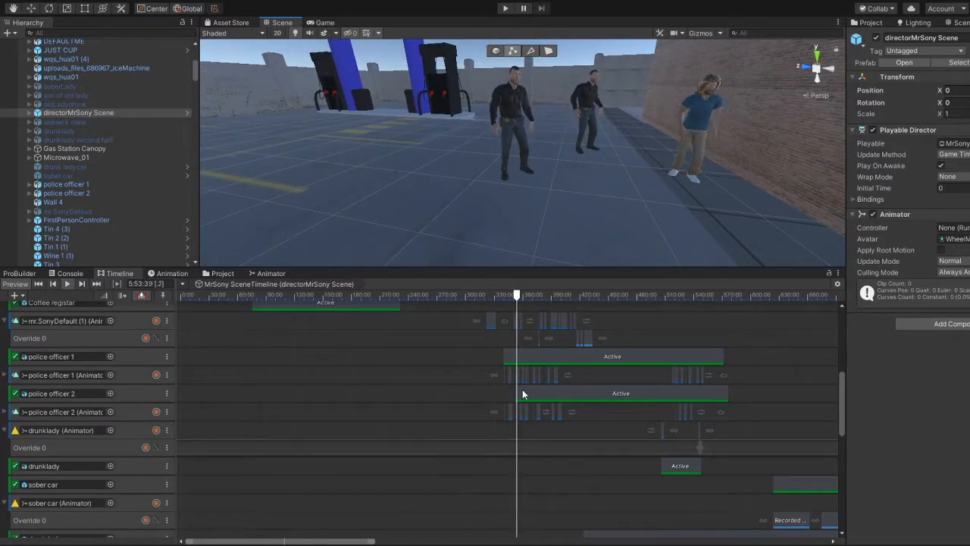
Extend the police officer 2 activation clip backwards so it starts at 340.9 s
click(523, 391)
drag(519, 391, 505, 391)
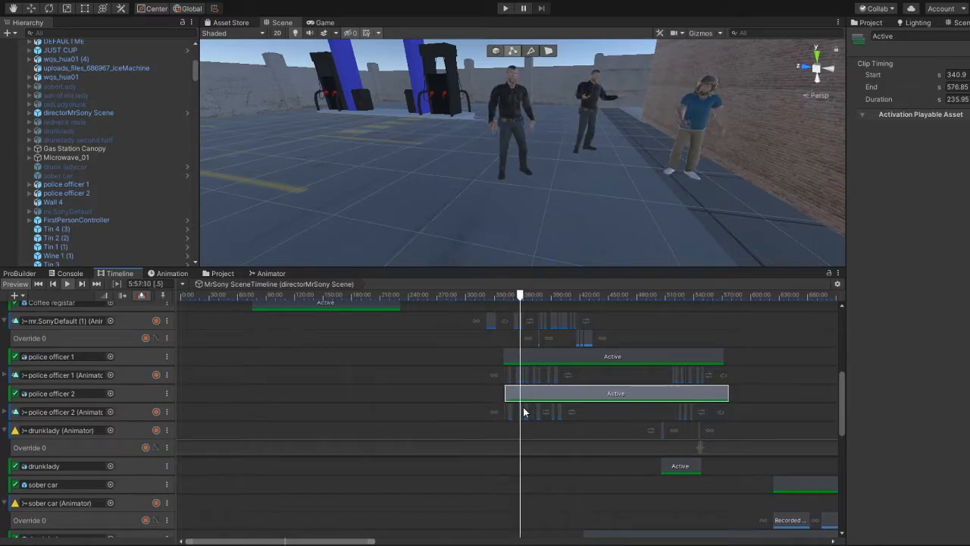
scroll(98, 104, up, 10)
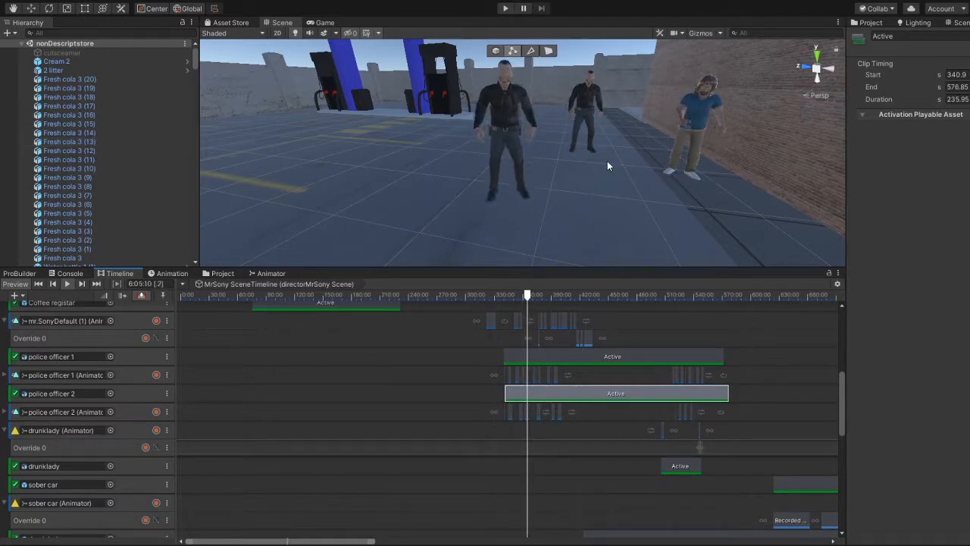
Follow the police officers and the man along the storefront as the timeline plays, ending beside the red car at about 7:35
right_drag(607, 160, 840, 151)
right_drag(963, 125, 647, 146)
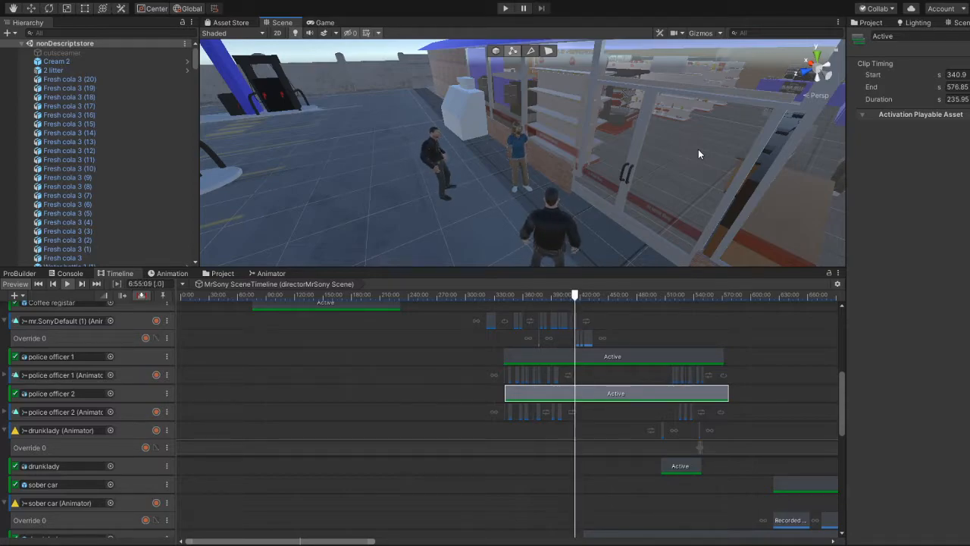
right_drag(633, 156, 661, 135)
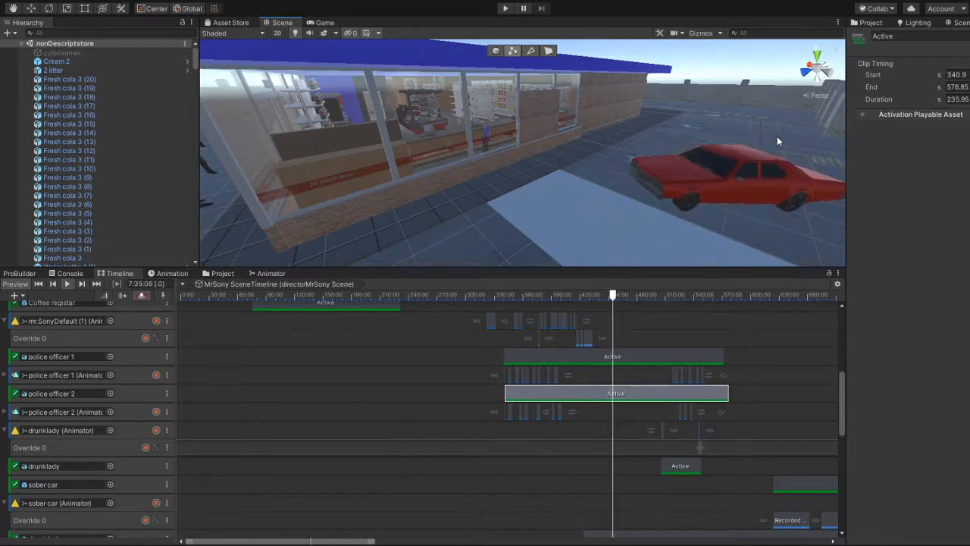
Scrub the timeline to about 8:31 and view the woman beside the red car outside the store
click(633, 297)
click(626, 299)
right_drag(532, 253, 409, 301)
drag(626, 296, 665, 305)
right_drag(511, 165, 645, 197)
click(666, 300)
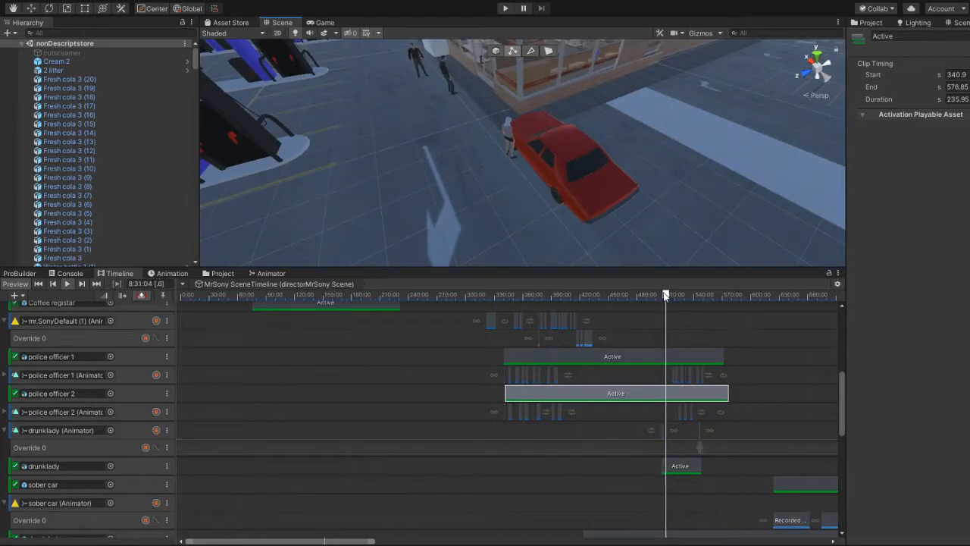
Scrub the timeline to about 8:53 and resume playback, watching the police officer at the store entrance
mouse_move(669, 292)
mouse_down()
mouse_move(709, 315)
mouse_move(670, 307)
mouse_up()
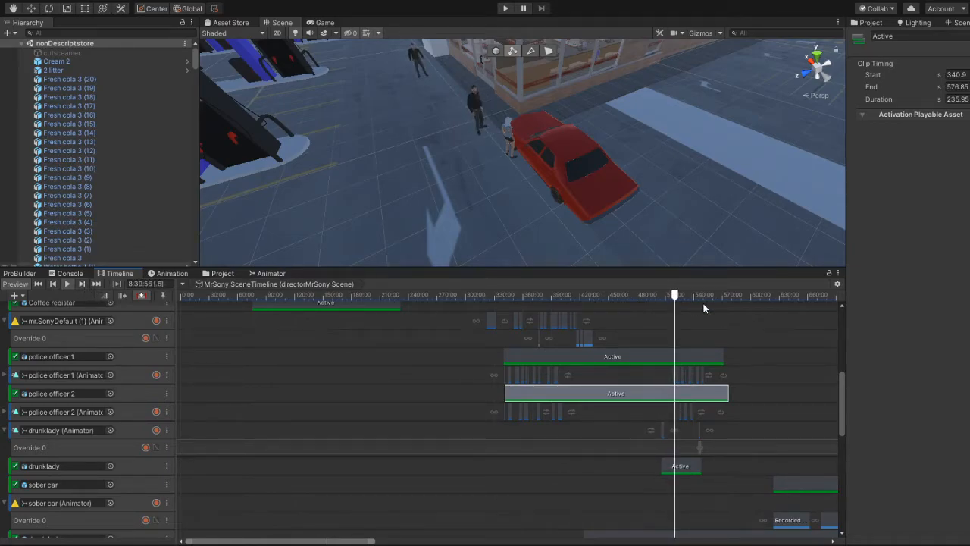
drag(672, 295, 687, 304)
key(w)
right_drag(582, 129, 667, 60)
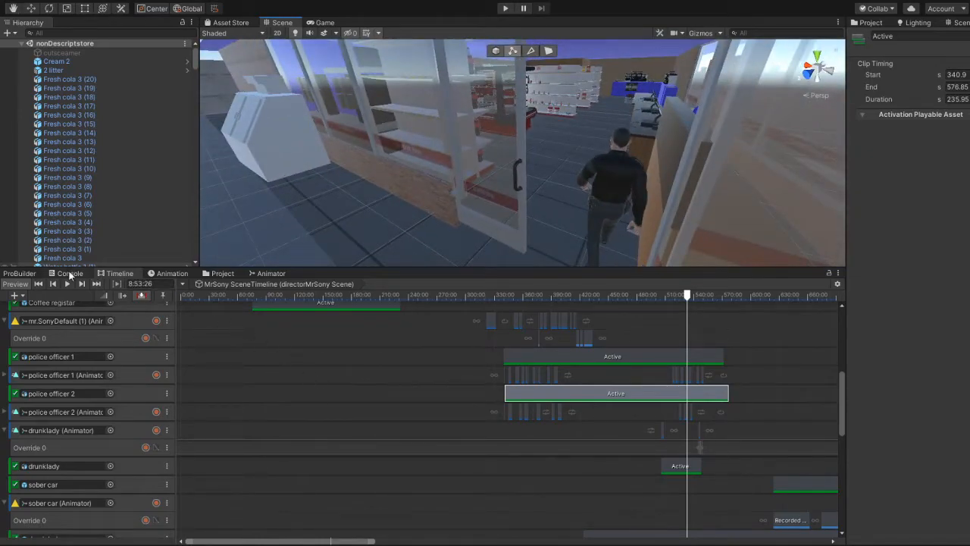
click(67, 285)
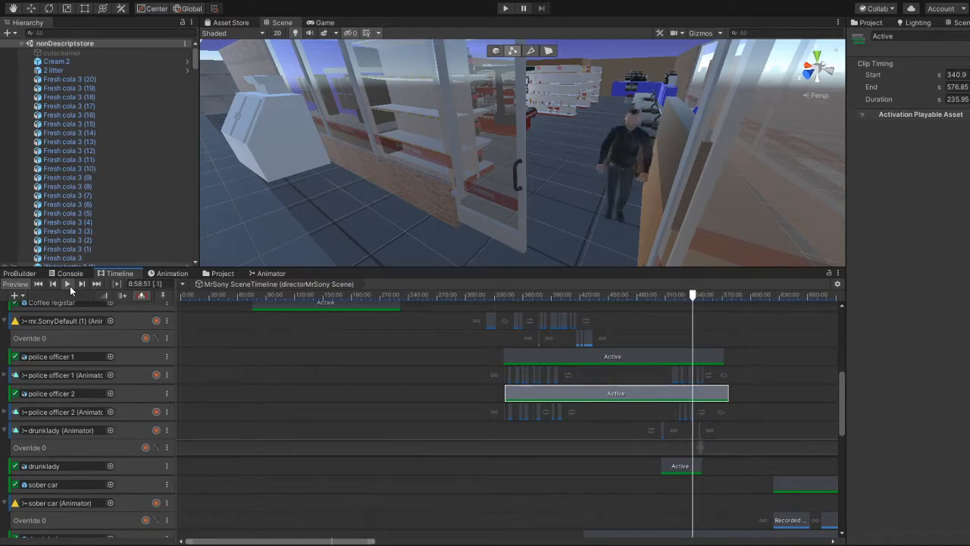
click(209, 338)
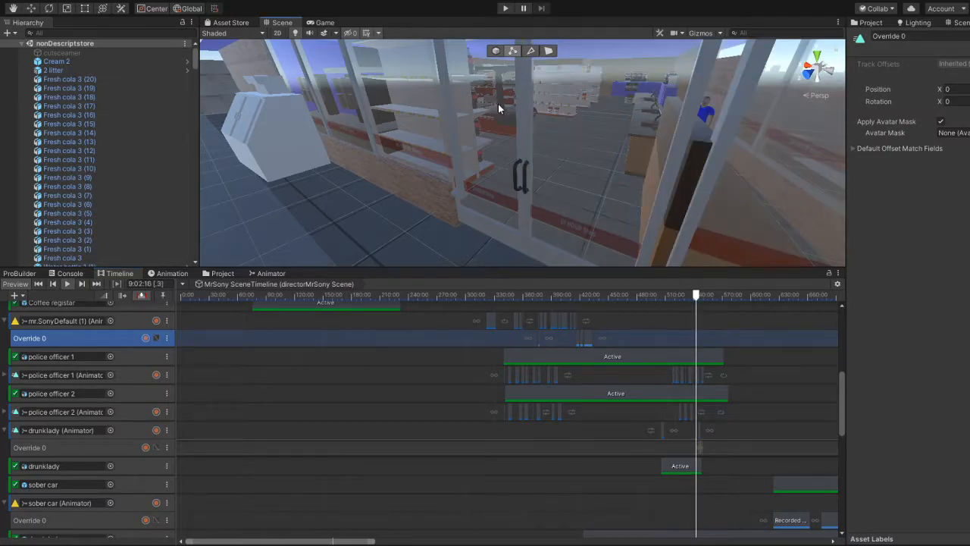
Follow the scene from the store entrance to the building's side by the red car, and scrub the timeline to its 9:41 section
right_drag(497, 183, 485, 173)
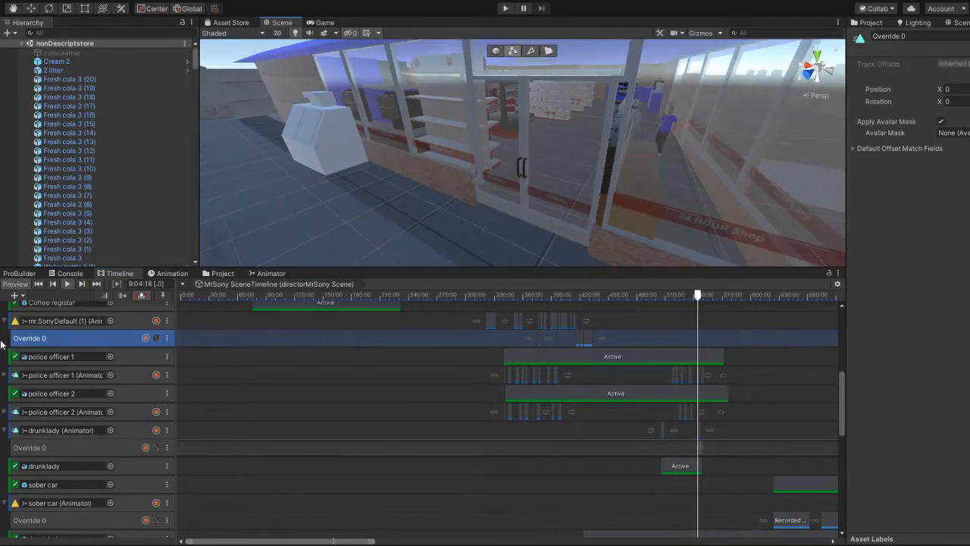
right_drag(353, 182, 296, 332)
right_drag(536, 168, 255, 189)
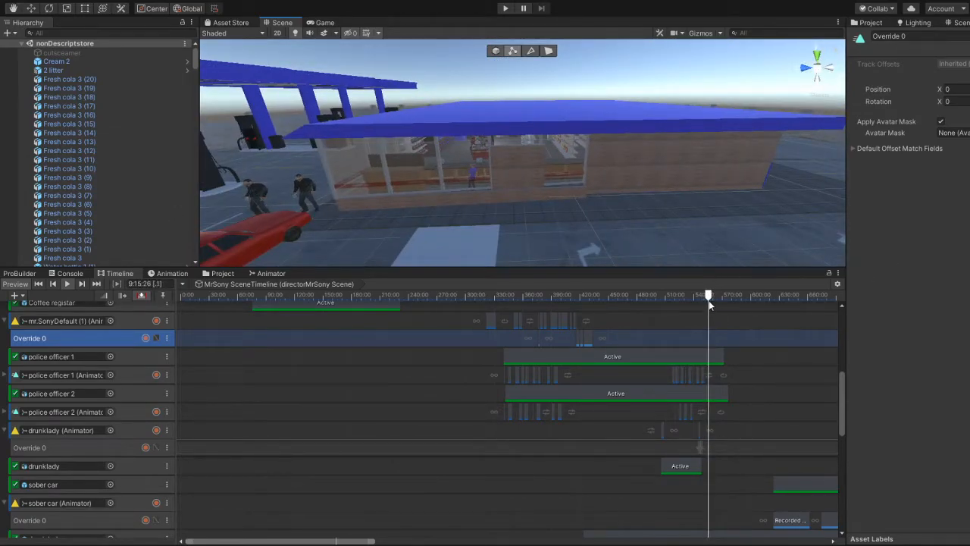
drag(709, 297, 731, 304)
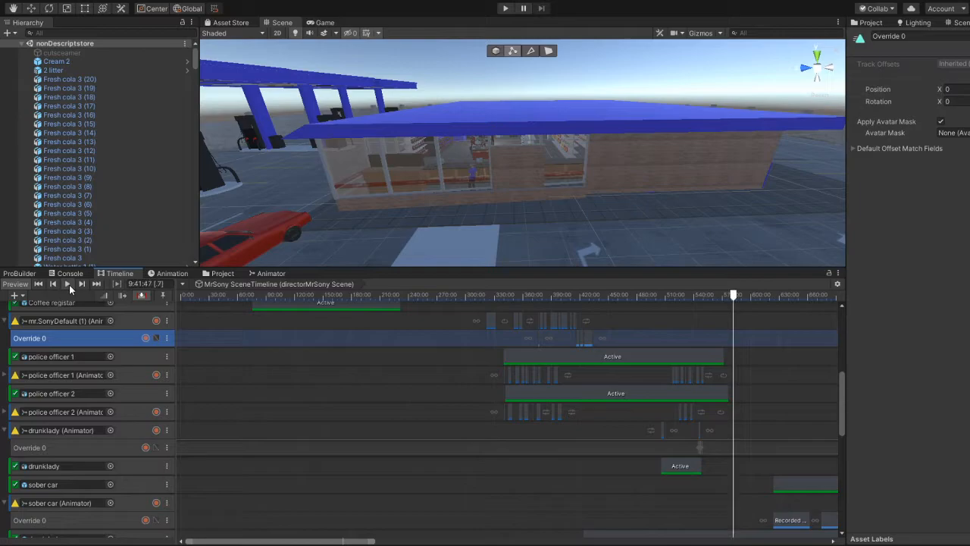
Bring the timeline's later clips into range, resume playback, and scrub to the start of the sober car clip at about 10:26
scroll(747, 450, down, 5)
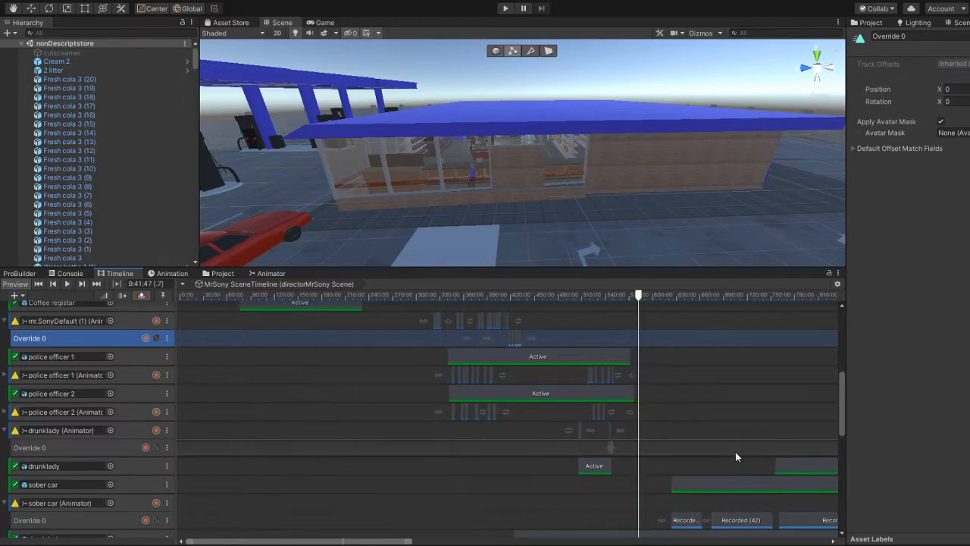
drag(353, 541, 486, 542)
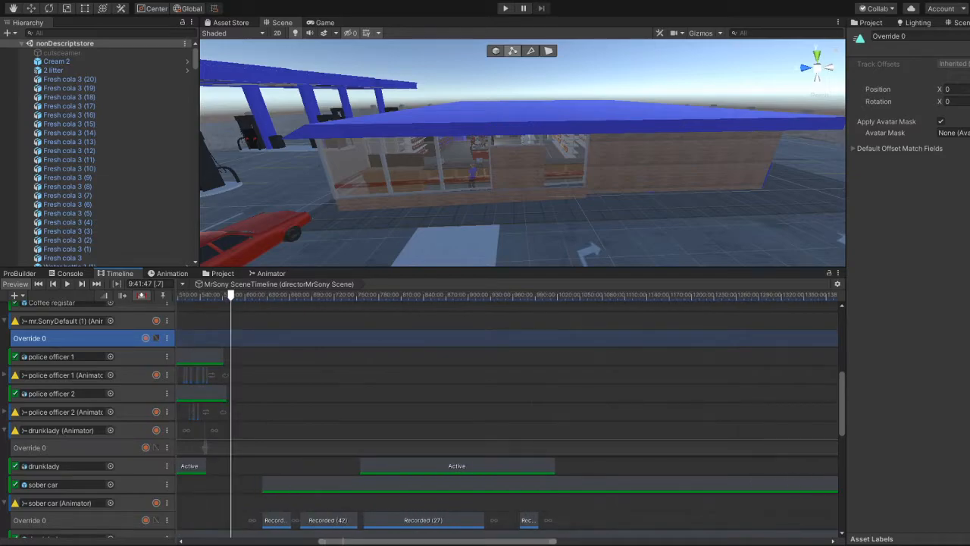
click(67, 283)
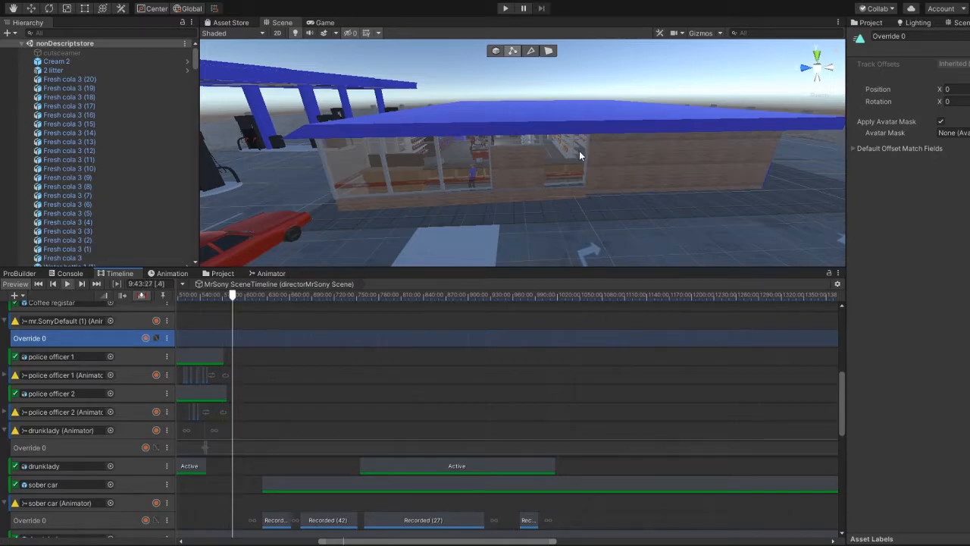
right_drag(614, 199, 236, 266)
right_drag(498, 200, 494, 198)
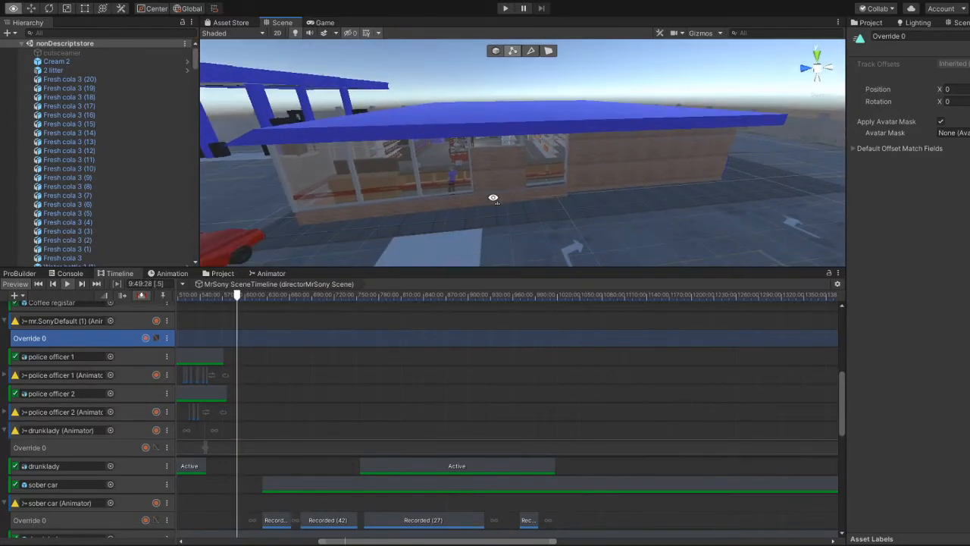
drag(237, 296, 264, 307)
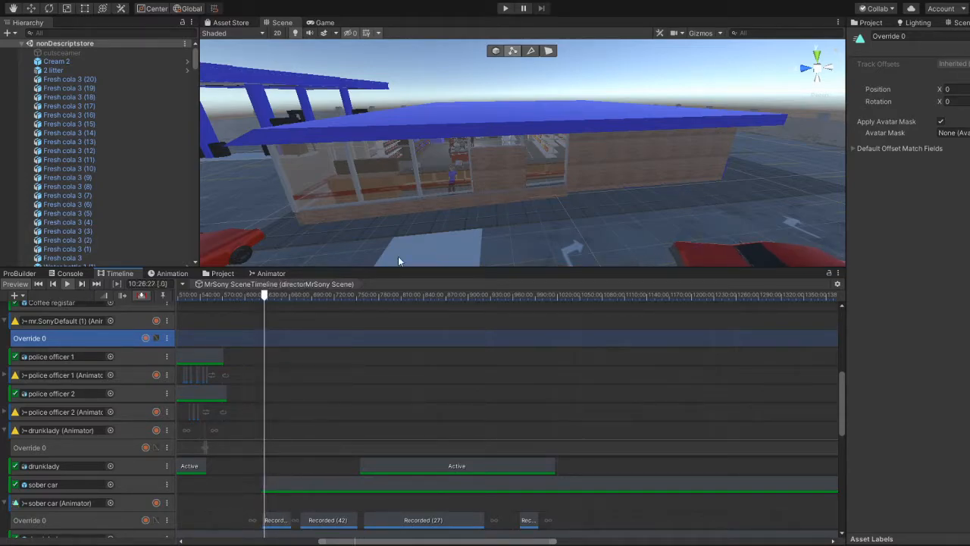
Scrub the timeline through the sober car's arrival to the second drunklady clip, and follow the characters towards the fuel pumps
right_drag(446, 197, 452, 269)
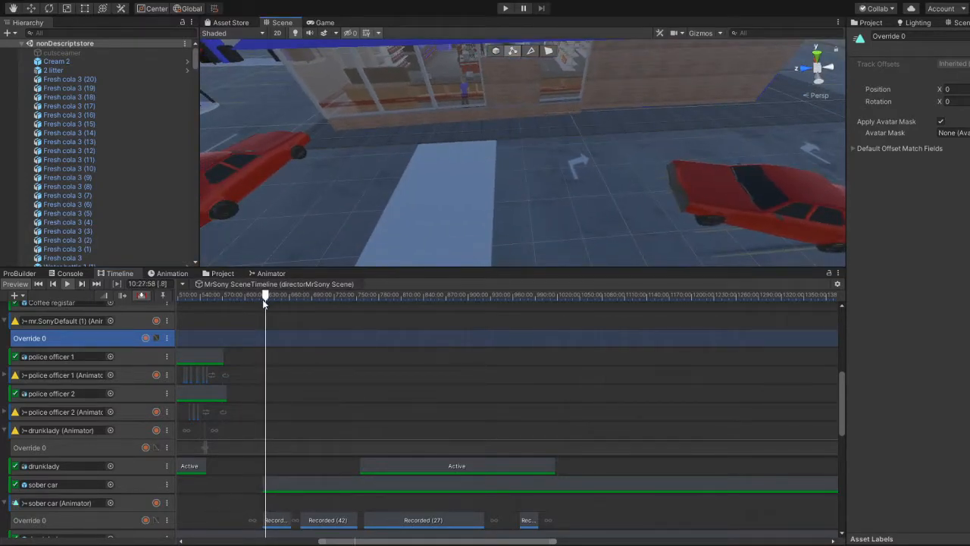
drag(265, 301, 361, 329)
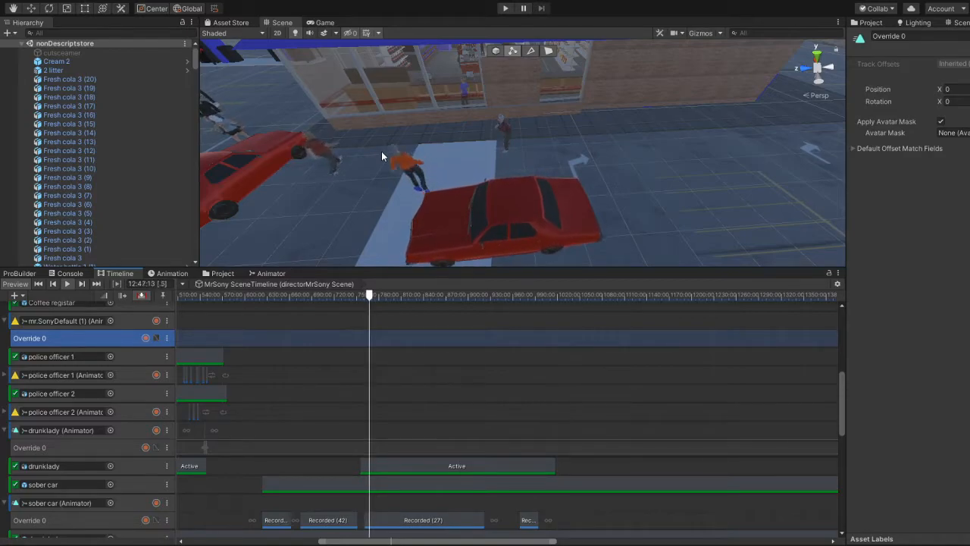
right_drag(379, 138, 284, 81)
key(w)
key(s)
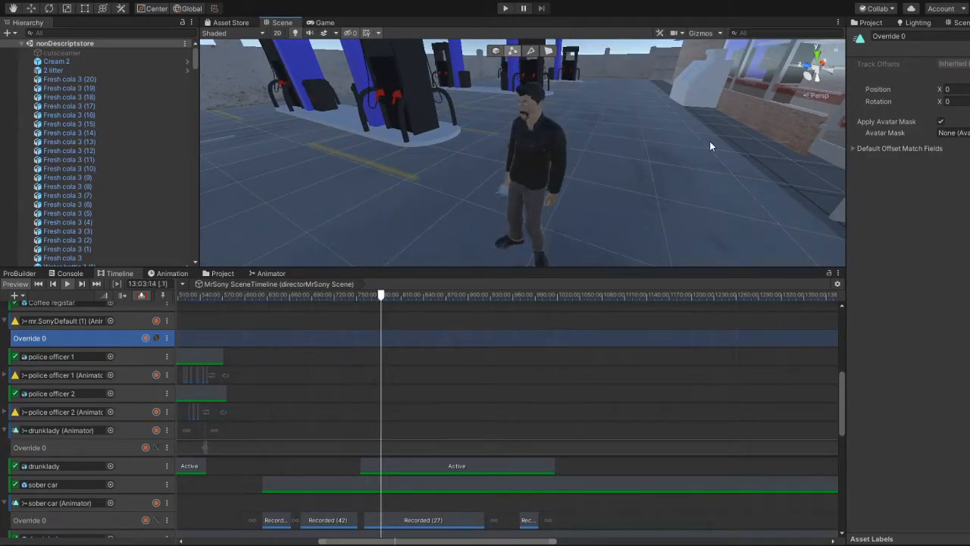
Follow the characters into the store past the cola shelf, and scrub the timeline back to about 12:36
right_drag(713, 133, 559, 104)
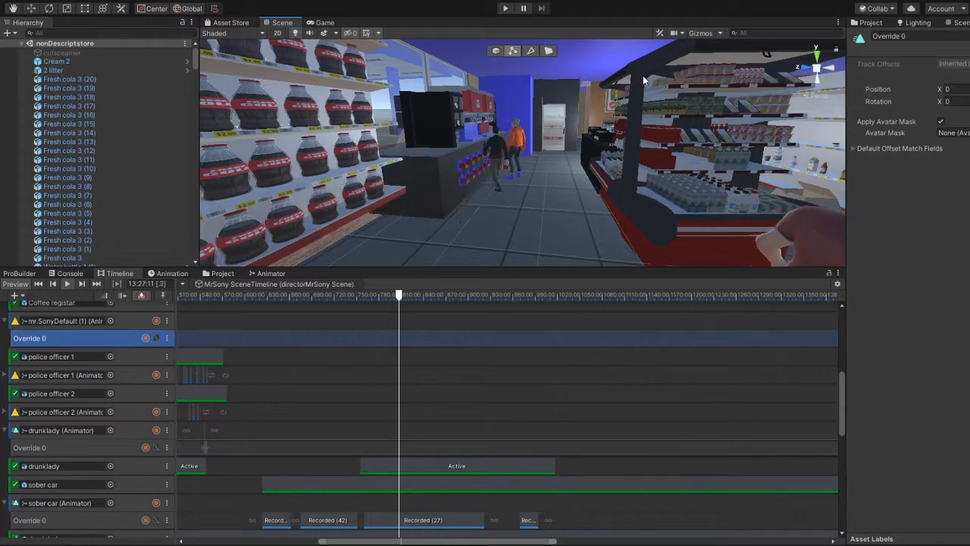
right_drag(649, 124, 538, 111)
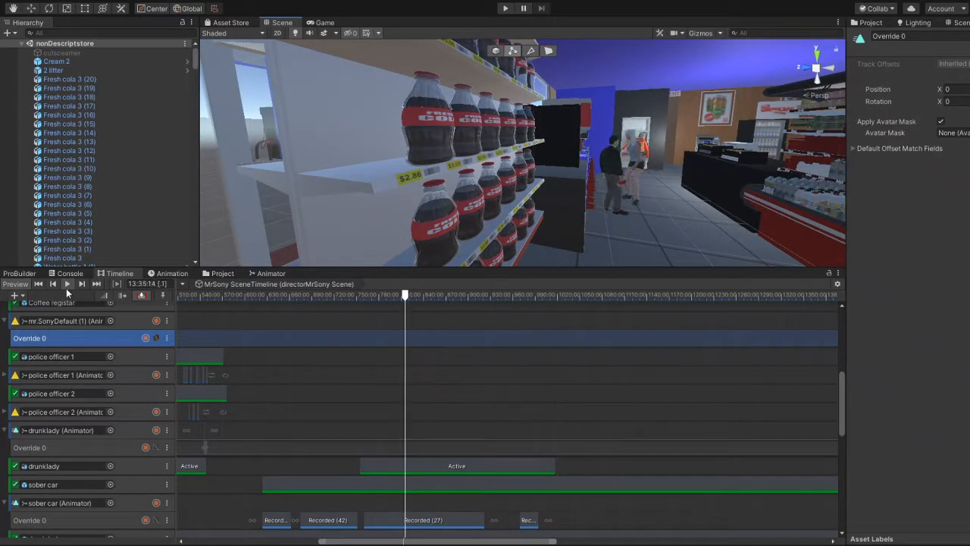
drag(405, 295, 331, 301)
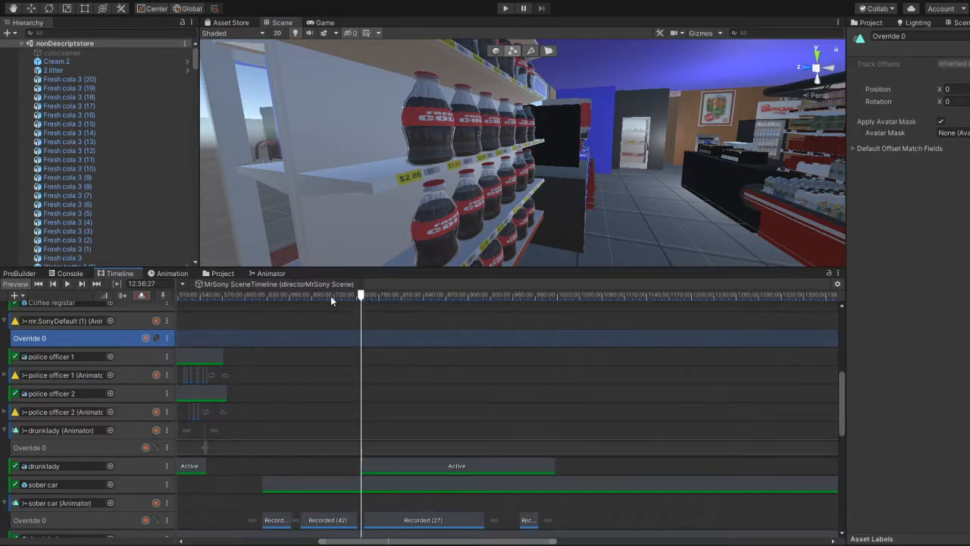
Resume timeline playback from about 12:36 and follow the scene from the cola shelf to the checkout counter by the store windows
click(62, 283)
mouse_move(250, 228)
right_down()
mouse_move(384, 200)
mouse_move(218, 204)
mouse_move(256, 240)
right_up()
key(s)
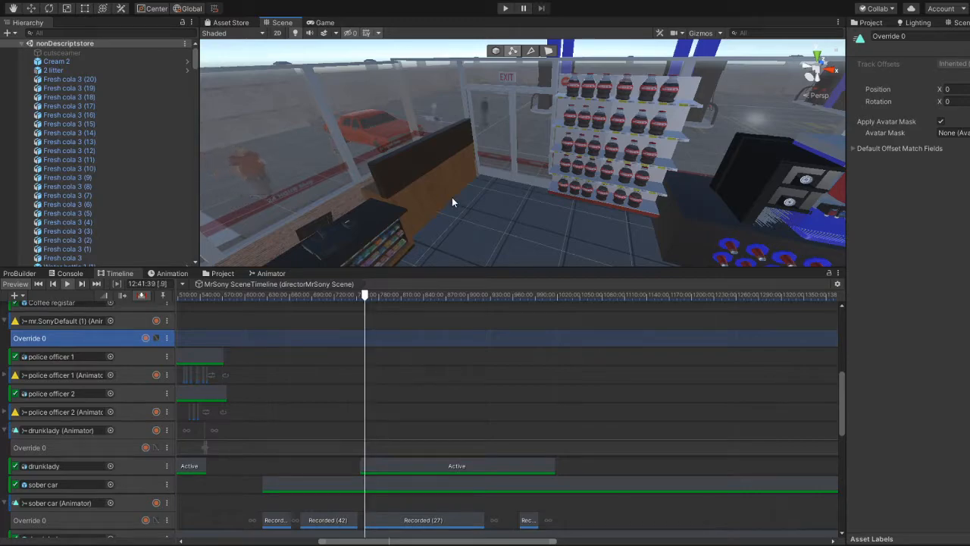
right_drag(507, 180, 541, 151)
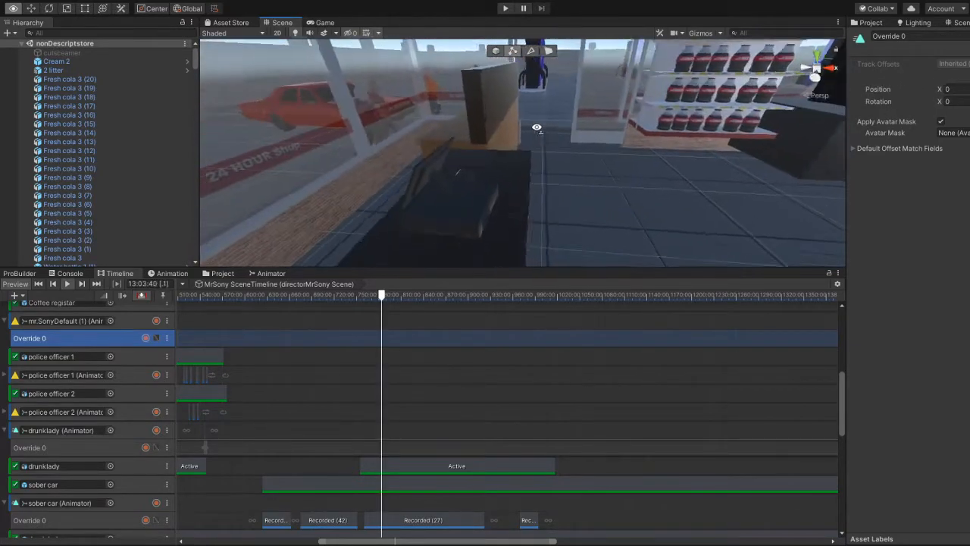
Scrub the timeline forward in stages to about 13:38 and view the characters at the Fresh Cola drinks counter
drag(384, 295, 391, 295)
right_drag(462, 228, 580, 152)
key(w)
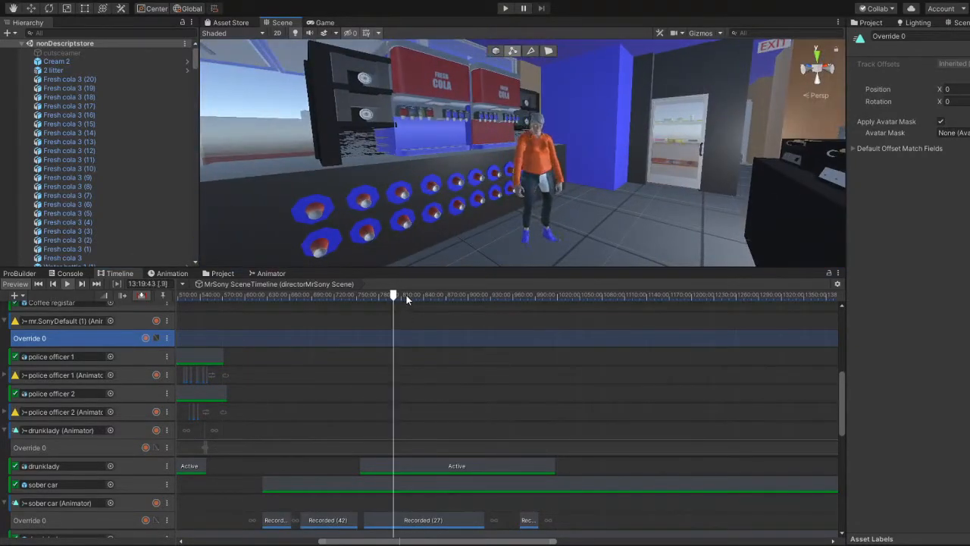
drag(395, 296, 410, 297)
drag(408, 297, 407, 296)
alt+drag(455, 148, 489, 147)
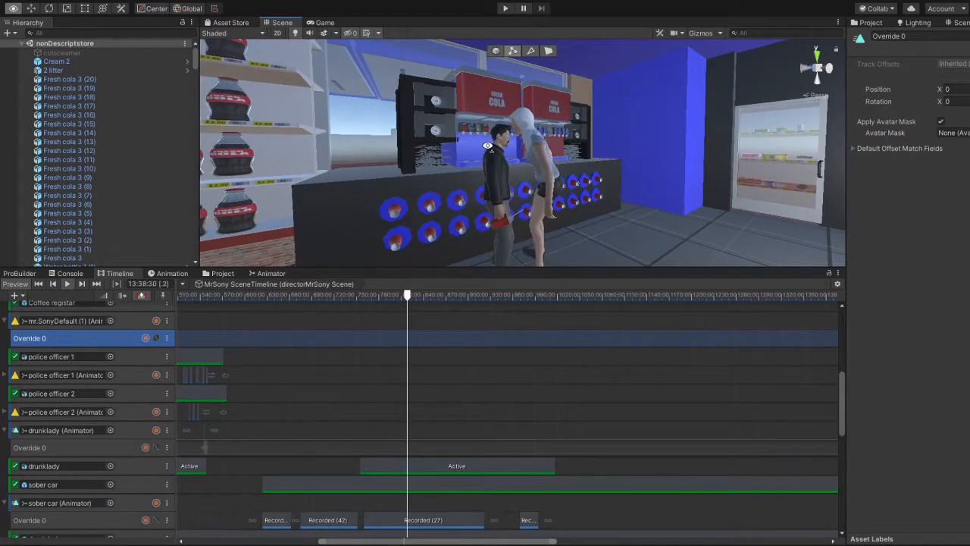
Follow the characters through the snack aisle to the checkout counter, pause playback at about 14:04, and view the figure in blue behind the counter
right_drag(496, 147, 630, 212)
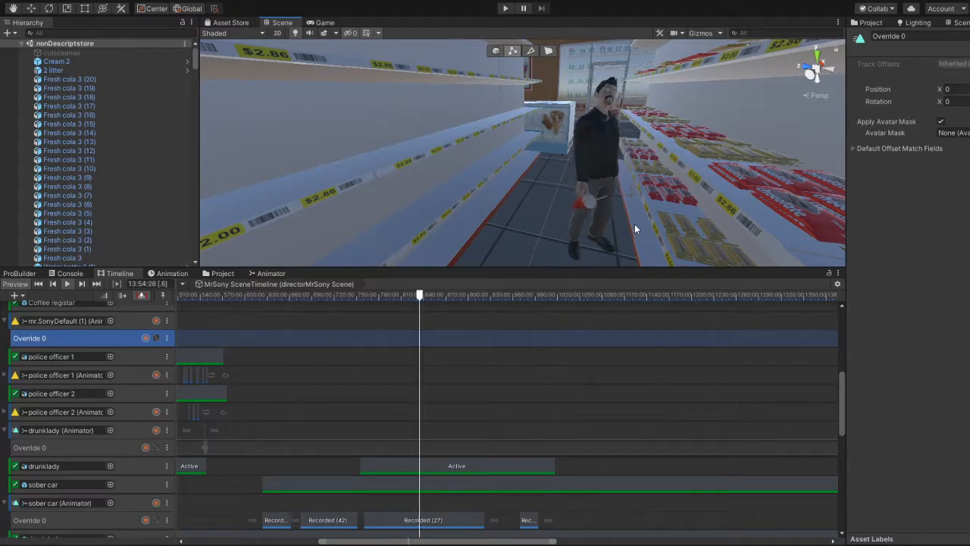
right_drag(604, 143, 44, 161)
key(w)
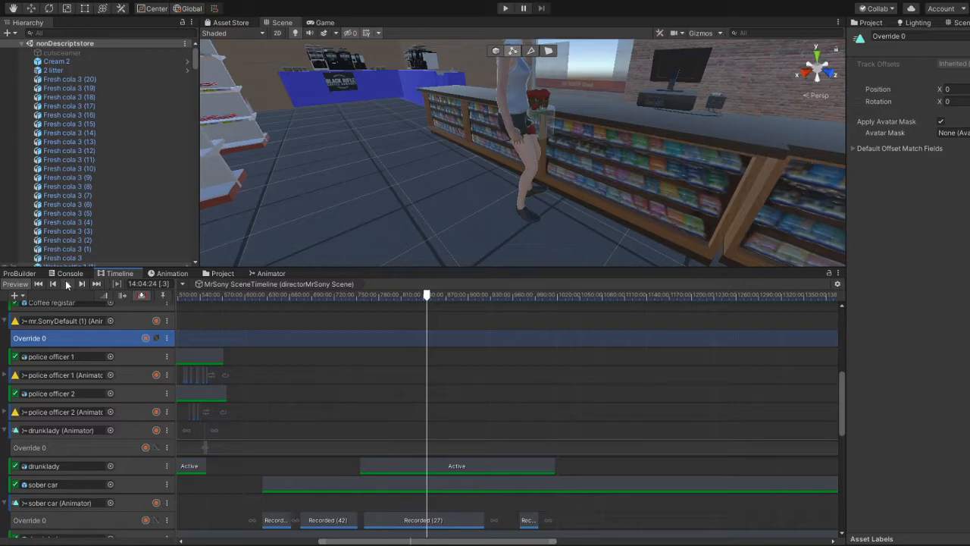
right_drag(359, 137, 599, 114)
right_drag(88, 154, 121, 151)
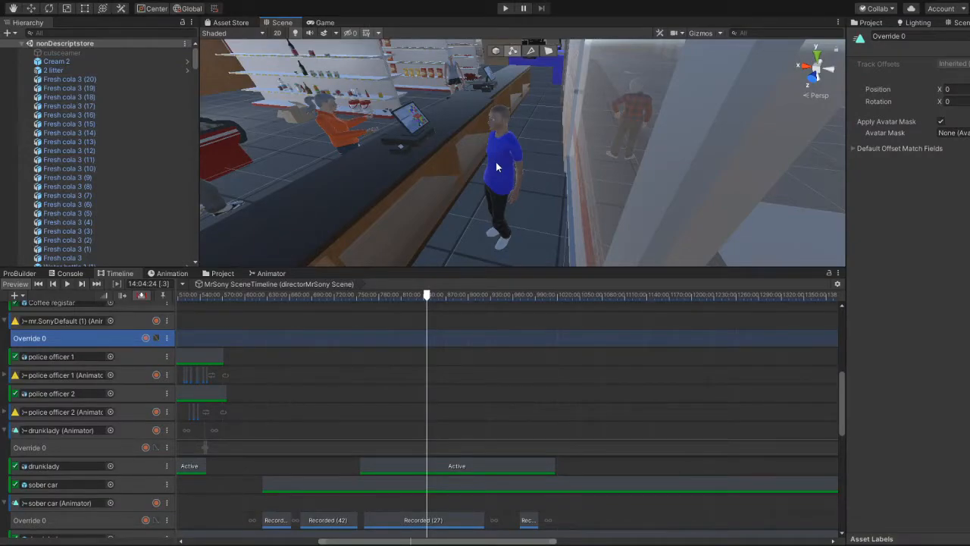
Scrub the timeline ahead to about 21:54 and view the characters gathered around the checkout counter
drag(425, 300, 778, 349)
alt+drag(708, 201, 194, 150)
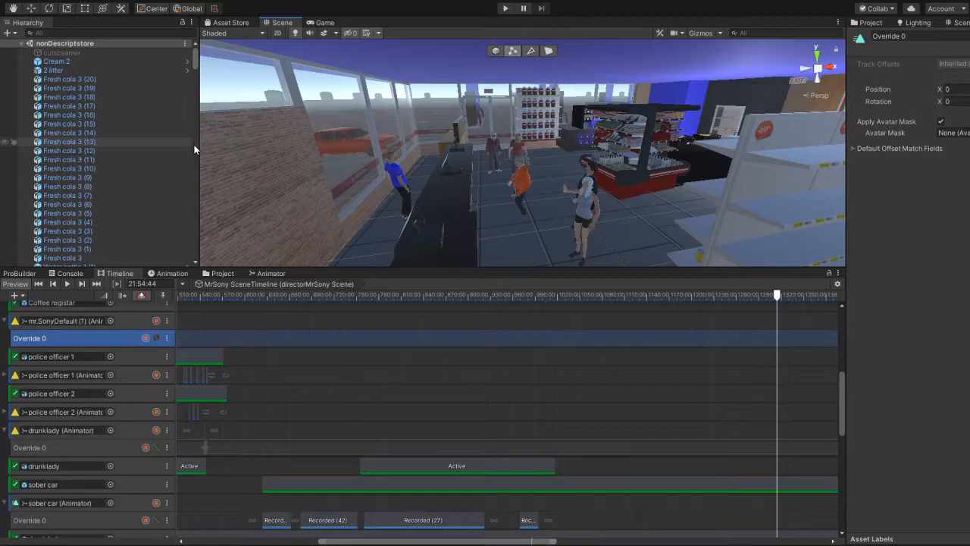